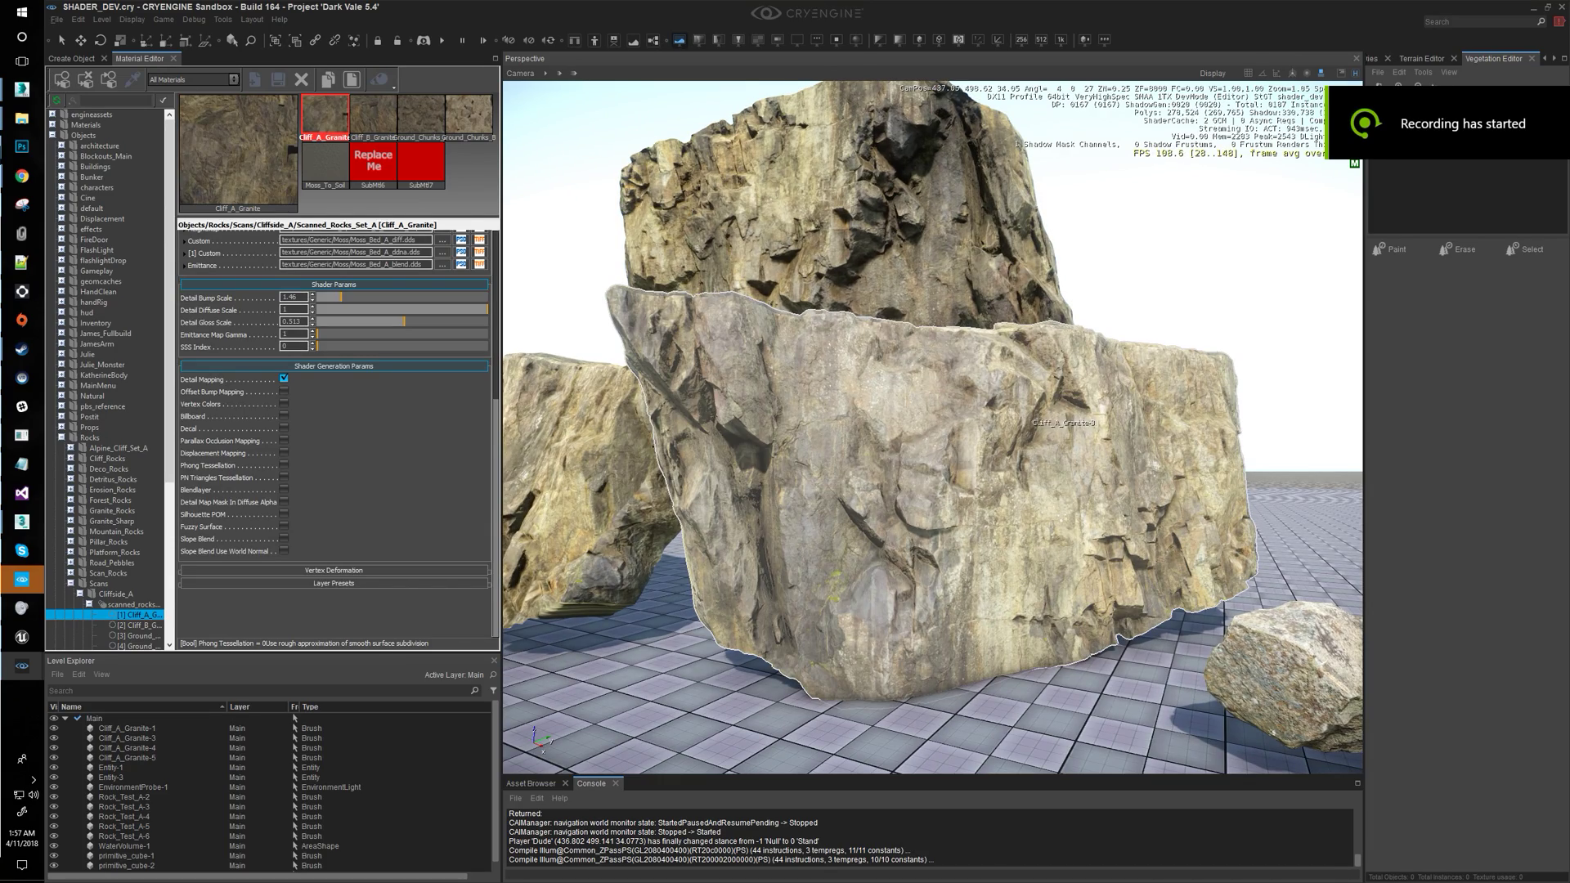
Enable Slope Blend in the shader generation parameters of the Cliff_A_Granite material
{"action": "key", "text": "a"}
{"action": "right_click_drag", "start_coordinate": [1024, 415], "coordinate": [1038, 405]}
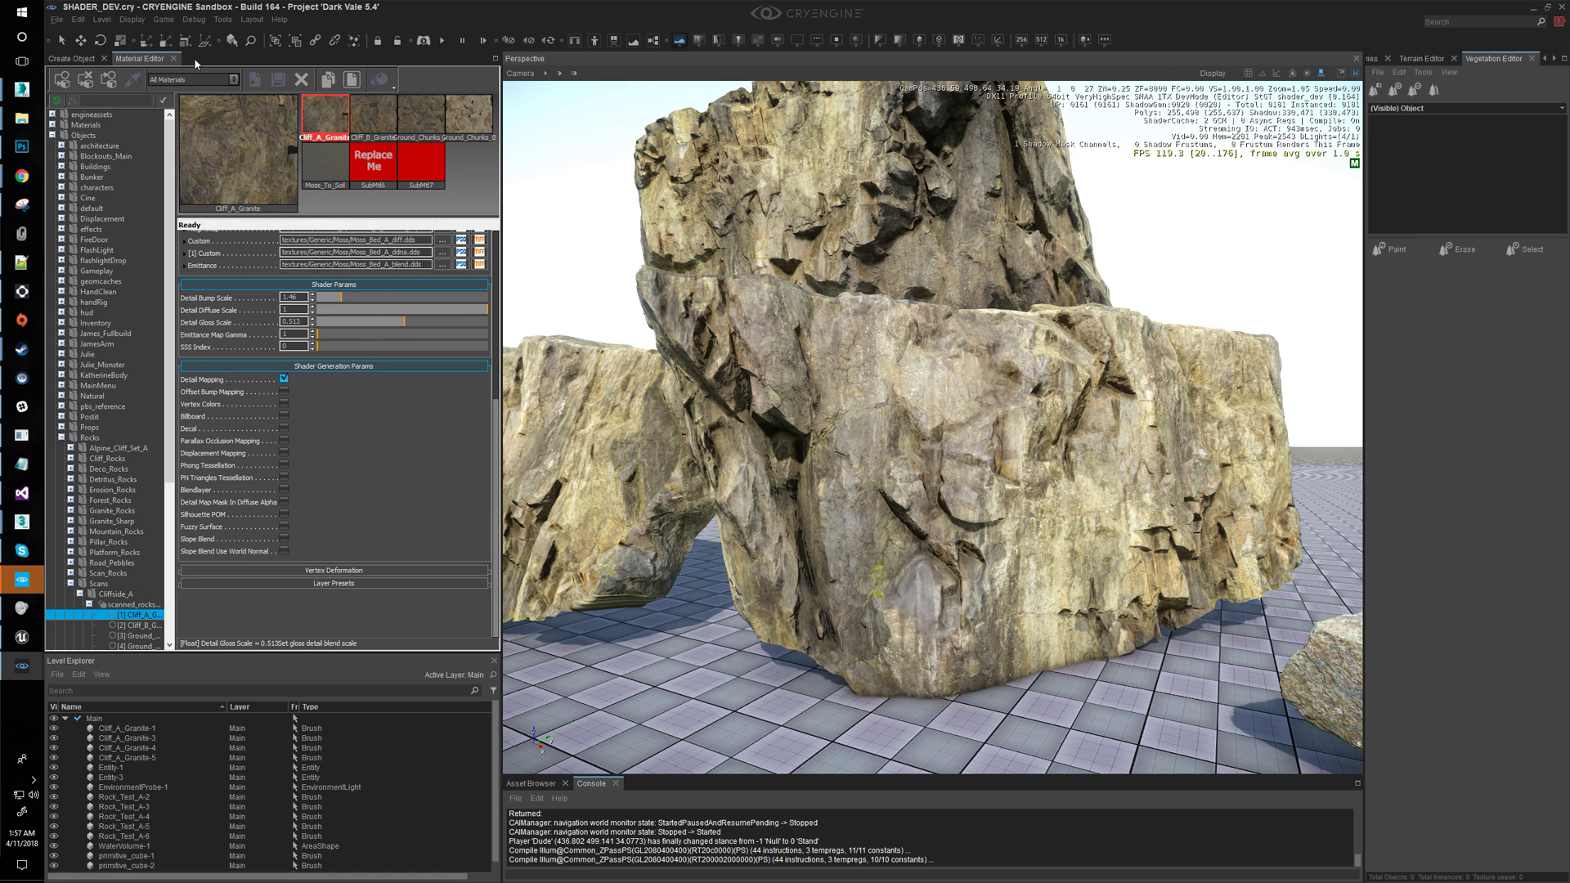
{"action": "mouse_move", "coordinate": [42, 268]}
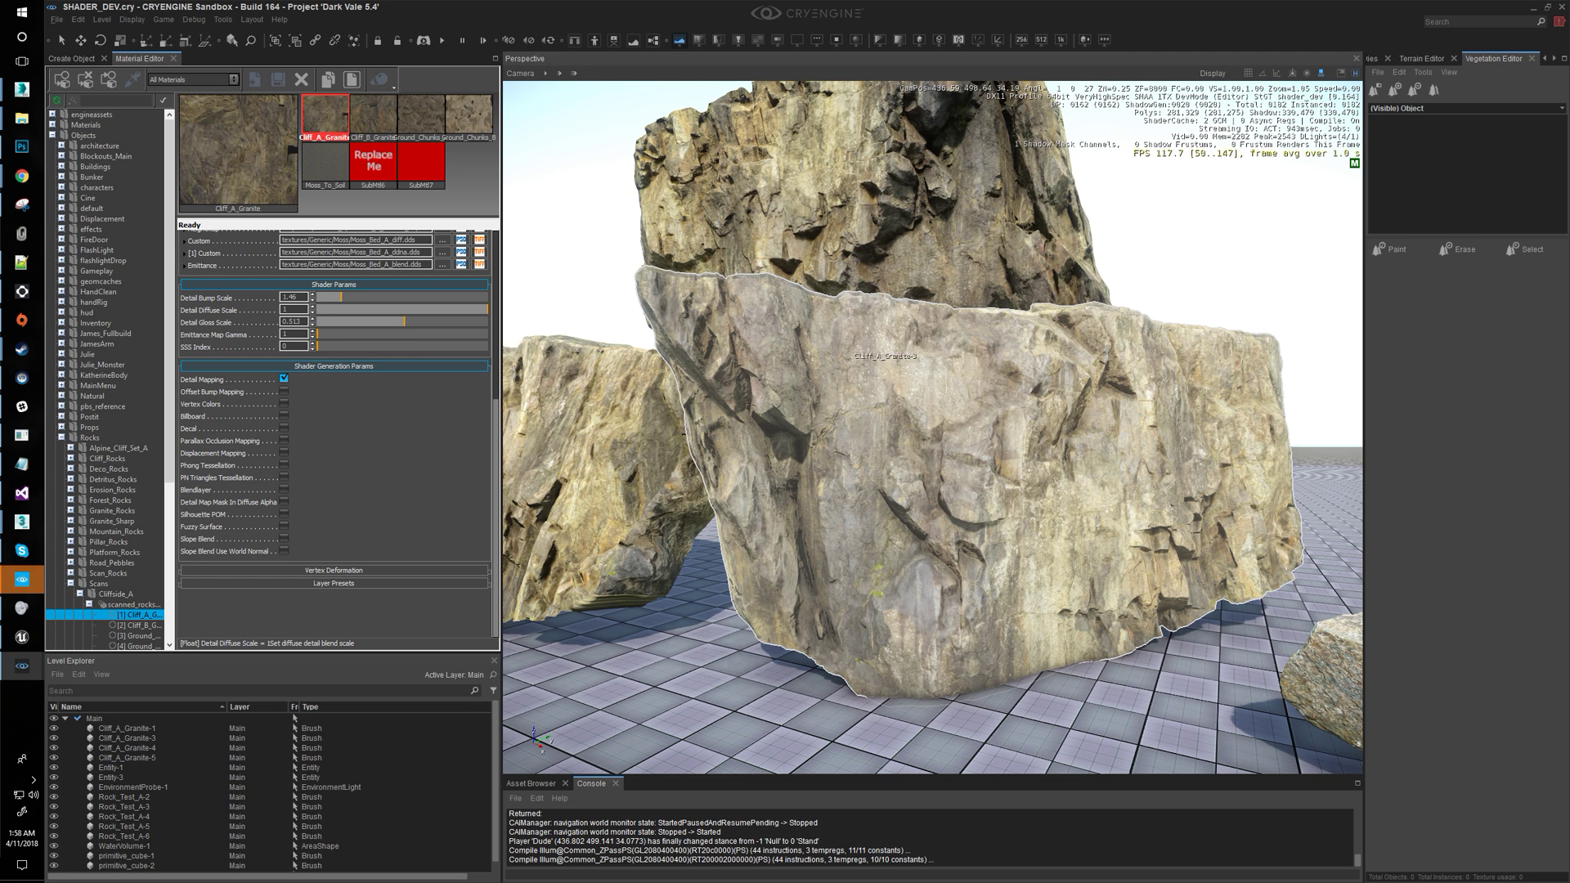
{"action": "right_click_drag", "start_coordinate": [867, 346], "coordinate": [878, 348]}
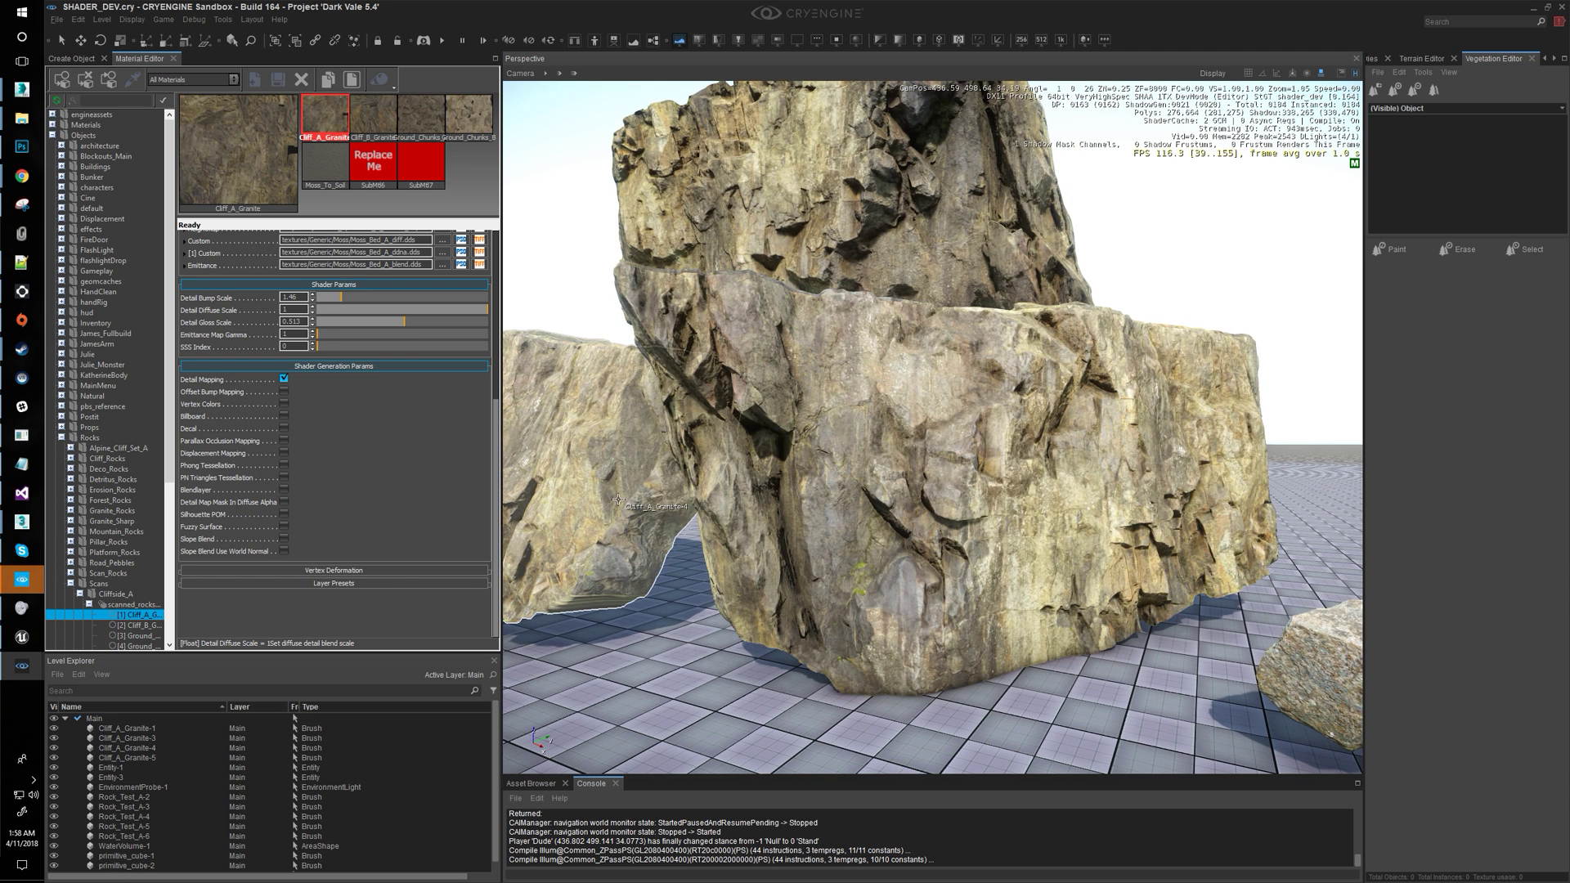
{"action": "left_click", "coordinate": [283, 539]}
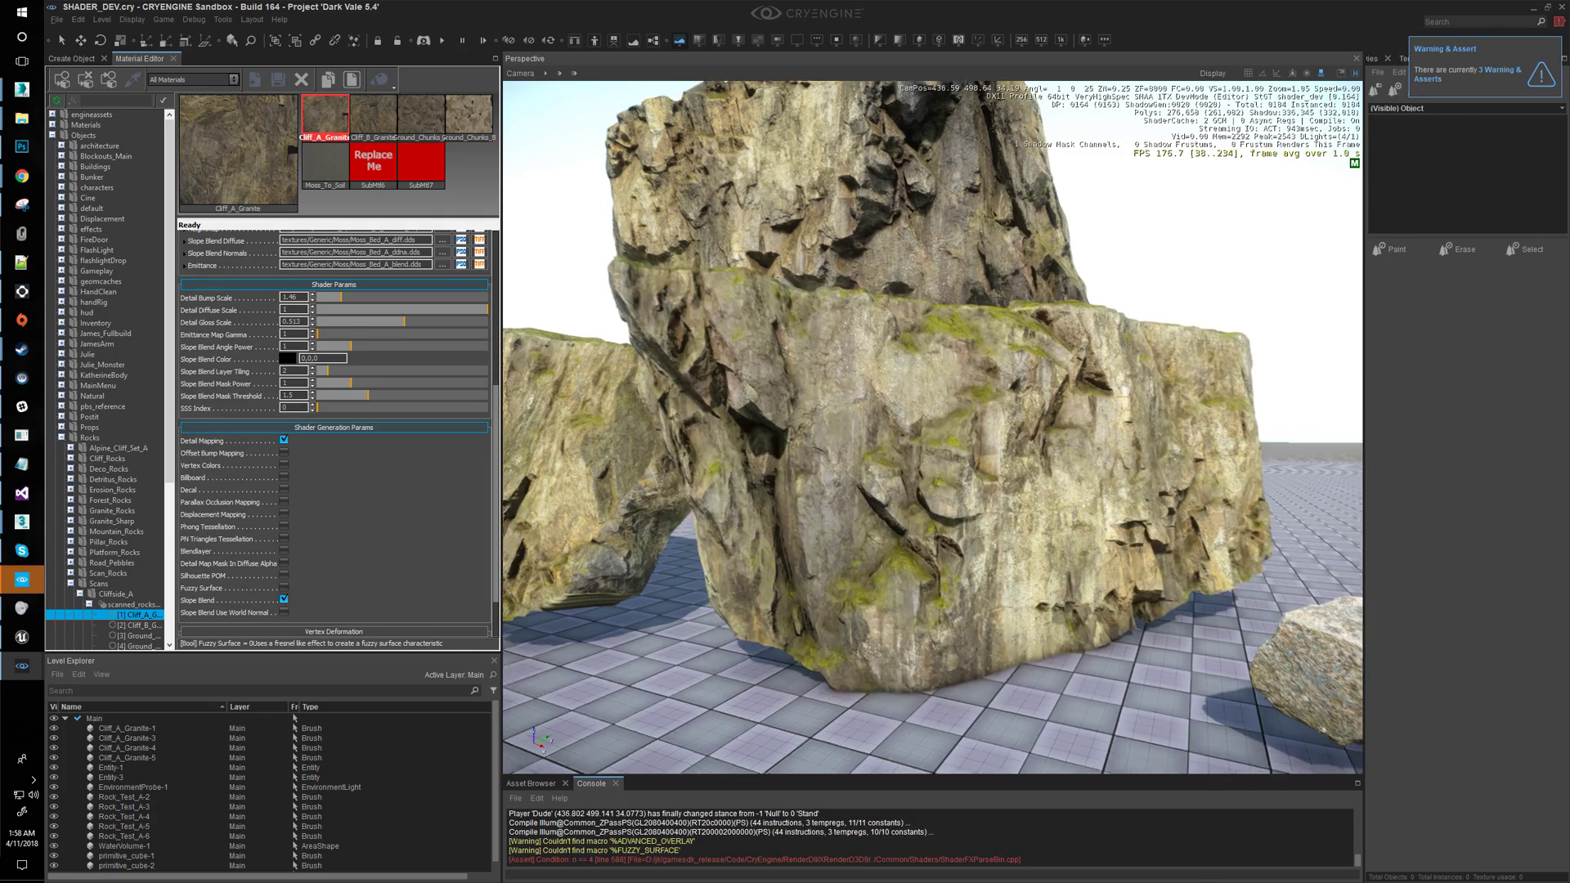
Inspect the moss blended onto the cliff's ledges and faces from close up and farther away
{"action": "right_click_drag", "start_coordinate": [916, 458], "coordinate": [918, 450]}
{"action": "key", "text": "w"}
{"action": "key", "text": "d"}
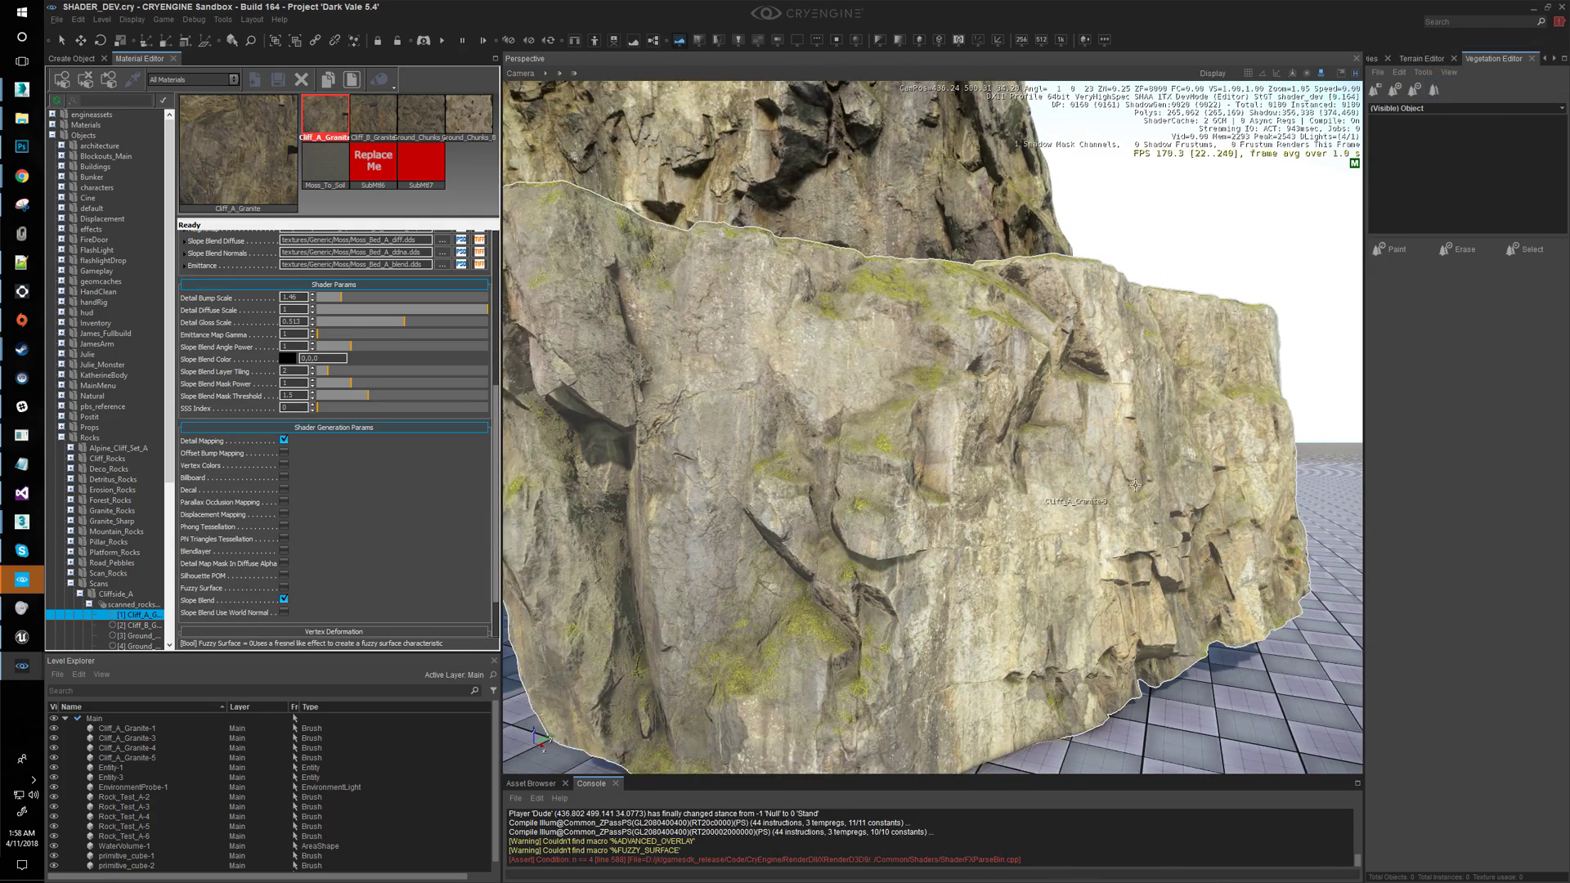
{"action": "key", "text": "s"}
{"action": "key", "text": "a"}
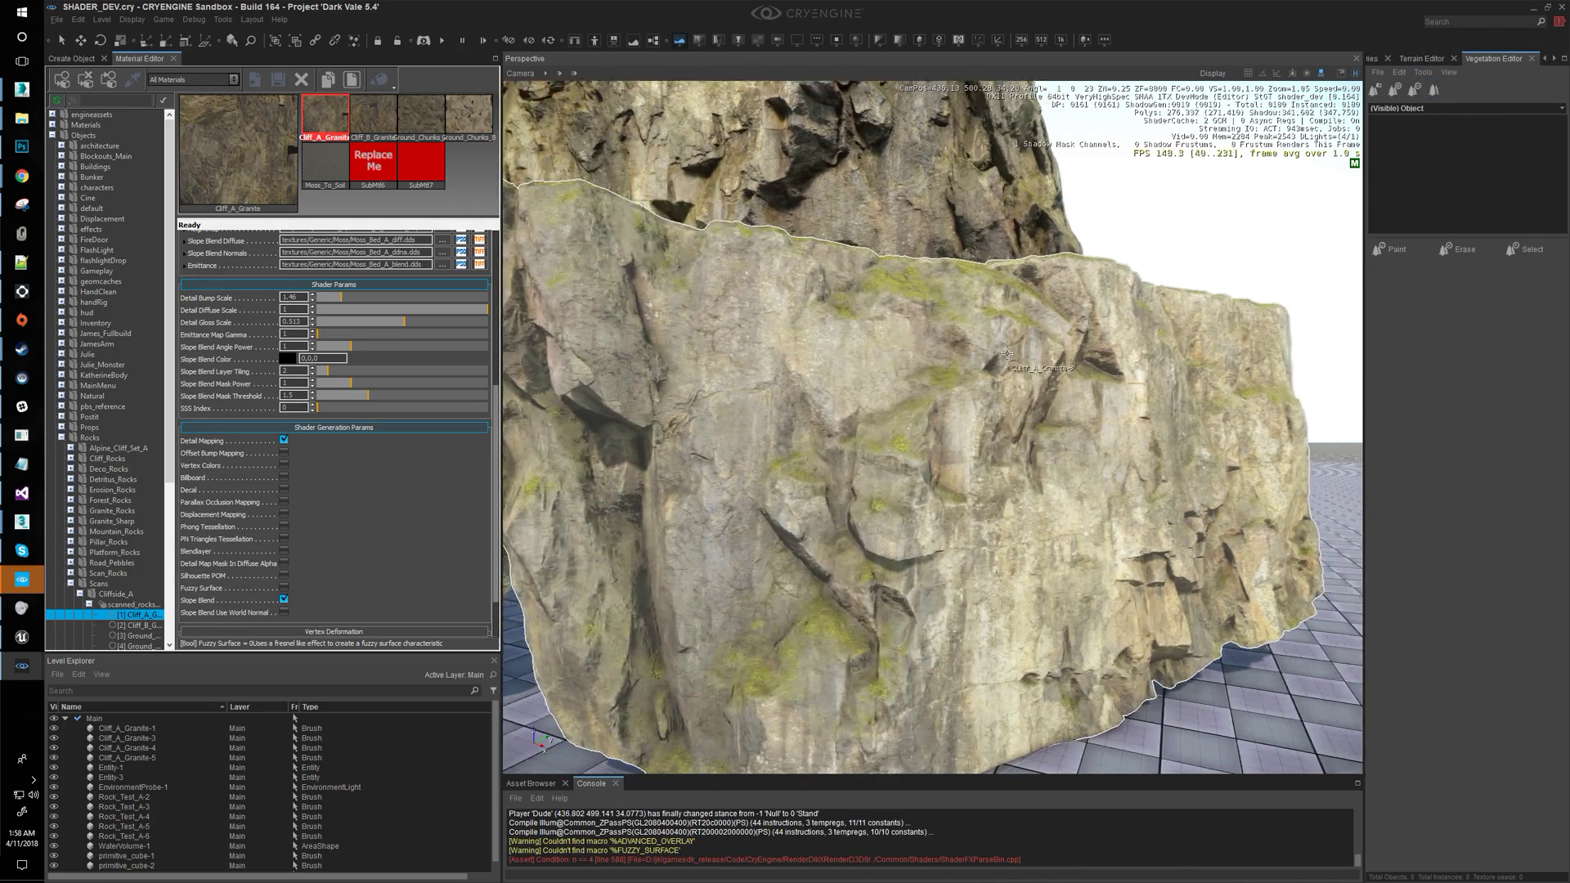
{"action": "key", "text": "s"}
{"action": "key", "text": "w"}
{"action": "right_click_drag", "start_coordinate": [981, 392], "coordinate": [940, 327]}
{"action": "key", "text": "s"}
{"action": "key", "text": "w"}
{"action": "right_click_drag", "start_coordinate": [810, 243], "coordinate": [944, 452]}
{"action": "key", "text": "w"}
{"action": "key", "text": "Escape"}
{"action": "key", "text": "w"}
{"action": "key", "text": "w"}
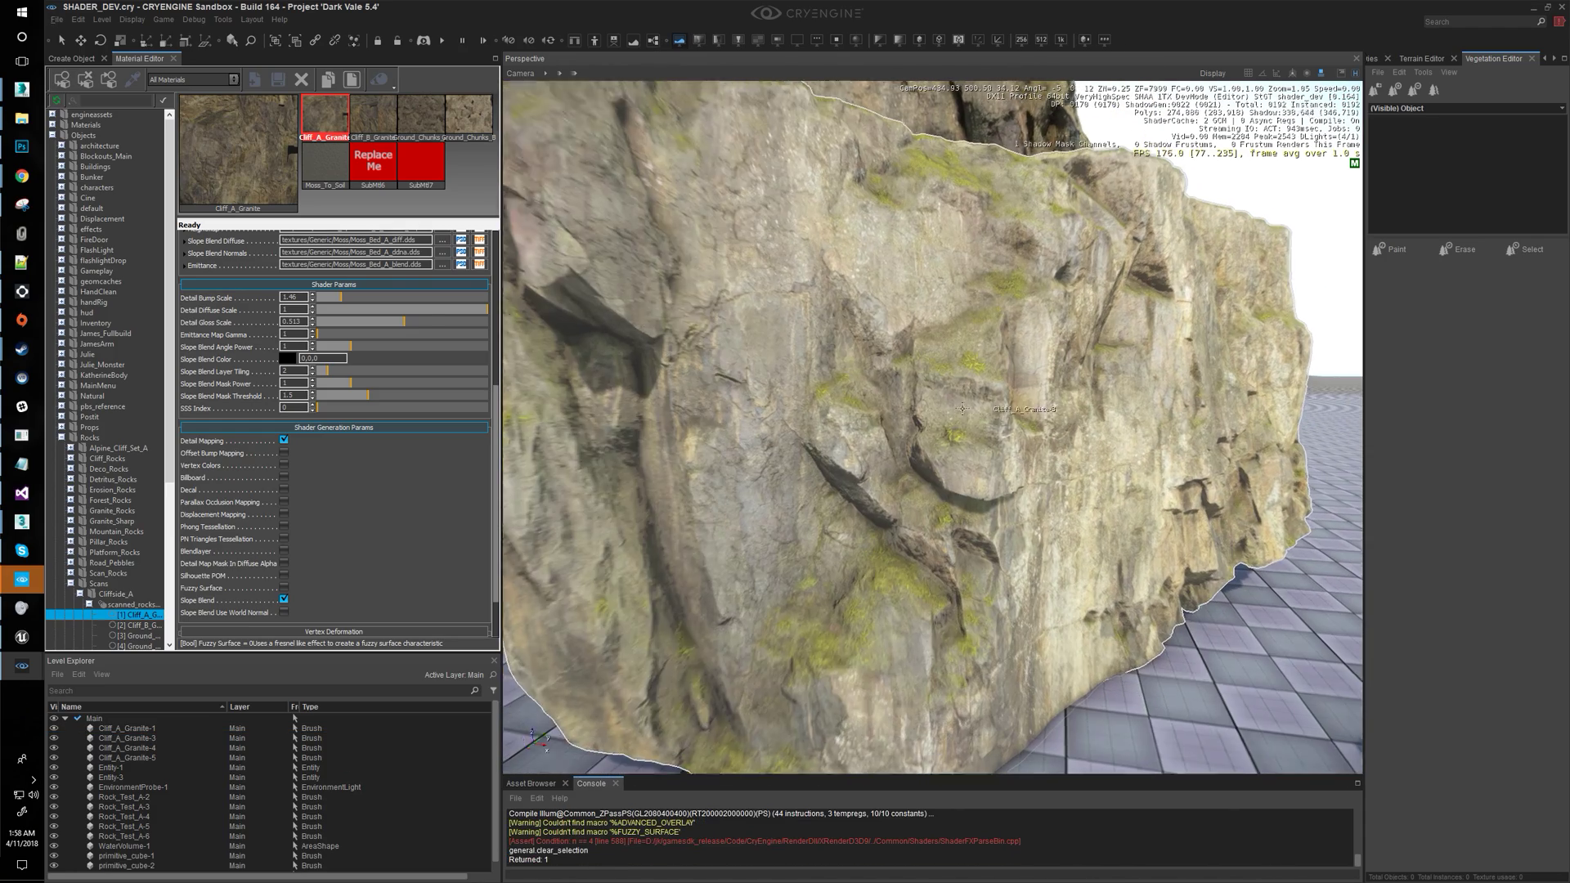
{"action": "key", "text": "a"}
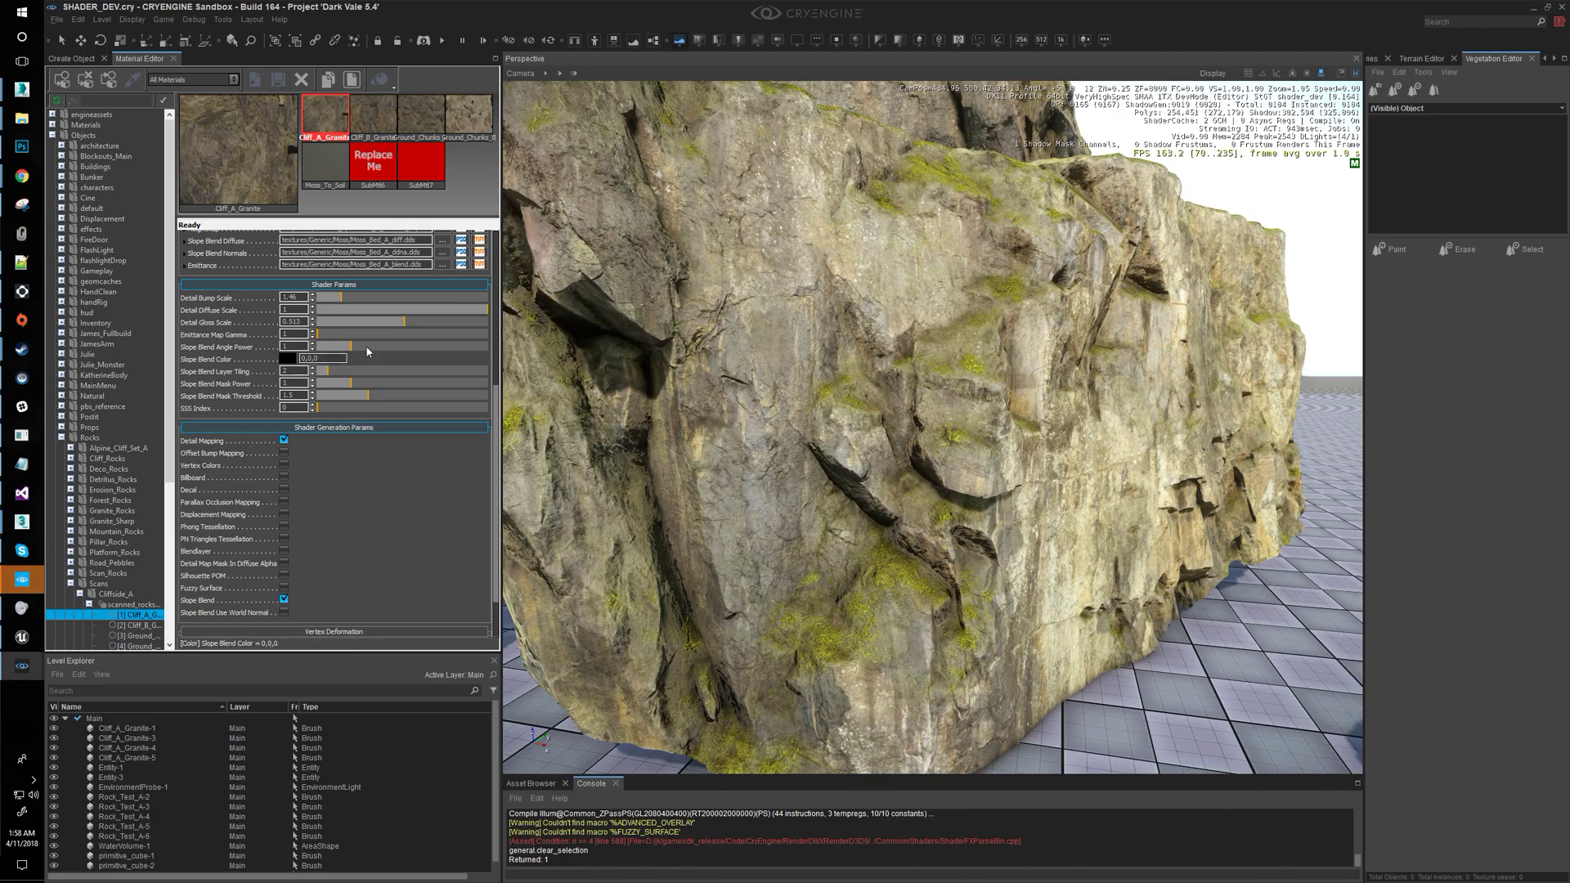
{"action": "right_click_drag", "start_coordinate": [654, 304], "coordinate": [657, 292]}
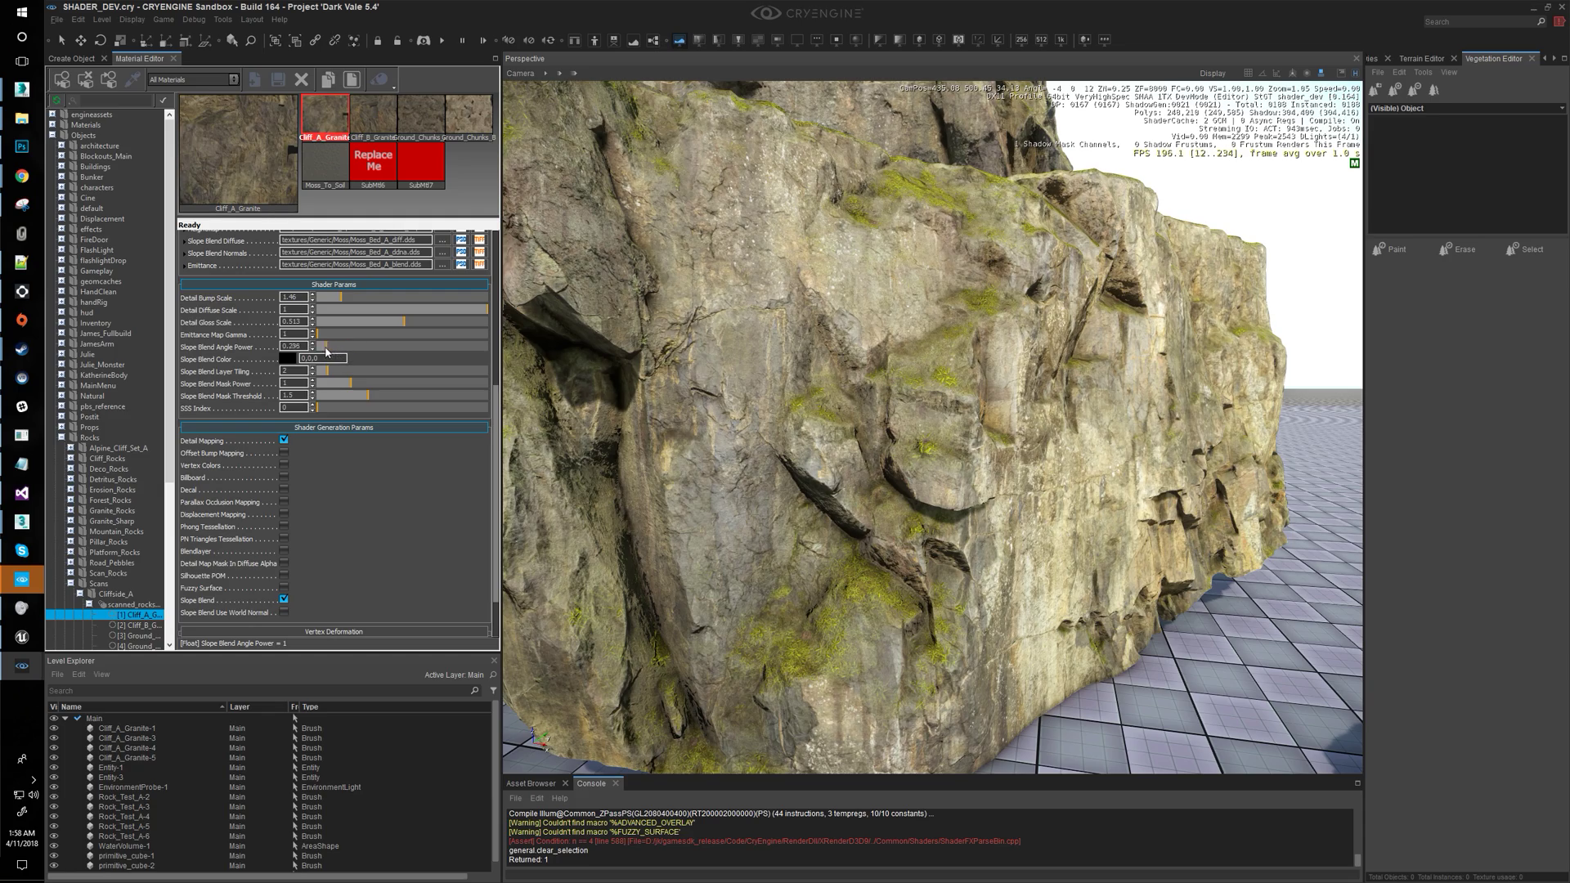
Try a Slope Blend Angle Power of about 0.911, then select the large cliff and activate the Rotate tool on it
{"action": "left_click_drag", "start_coordinate": [326, 346], "coordinate": [346, 347]}
{"action": "left_click", "coordinate": [923, 481]}
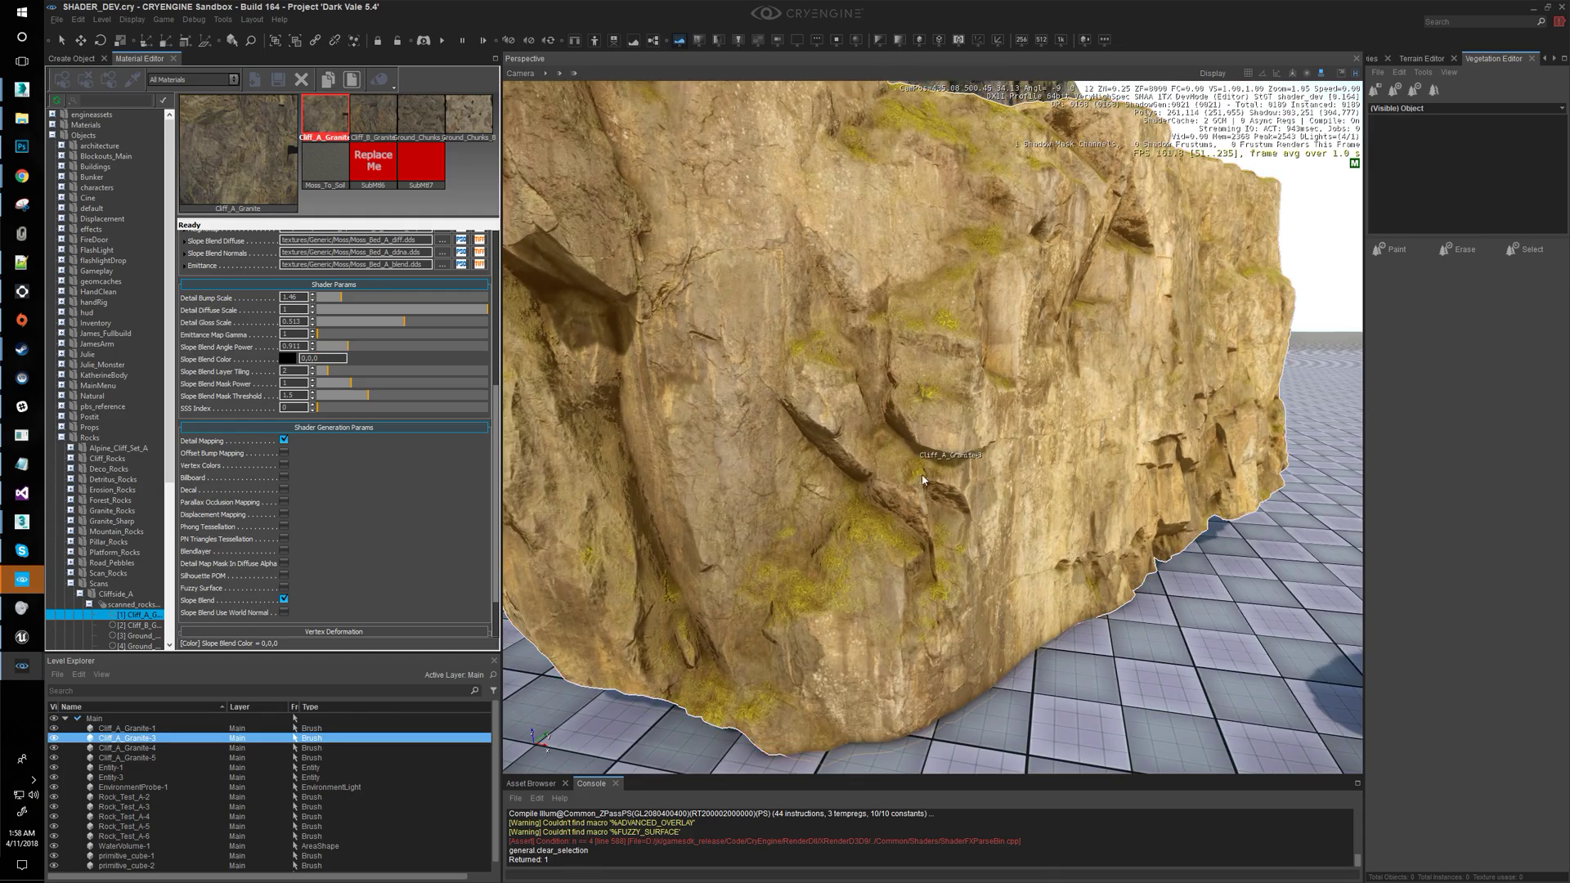
{"action": "key", "text": "3"}
{"action": "right_click_drag", "start_coordinate": [922, 481], "coordinate": [924, 487]}
{"action": "key", "text": "s"}
{"action": "left_click_drag", "start_coordinate": [973, 563], "coordinate": [1014, 583]}
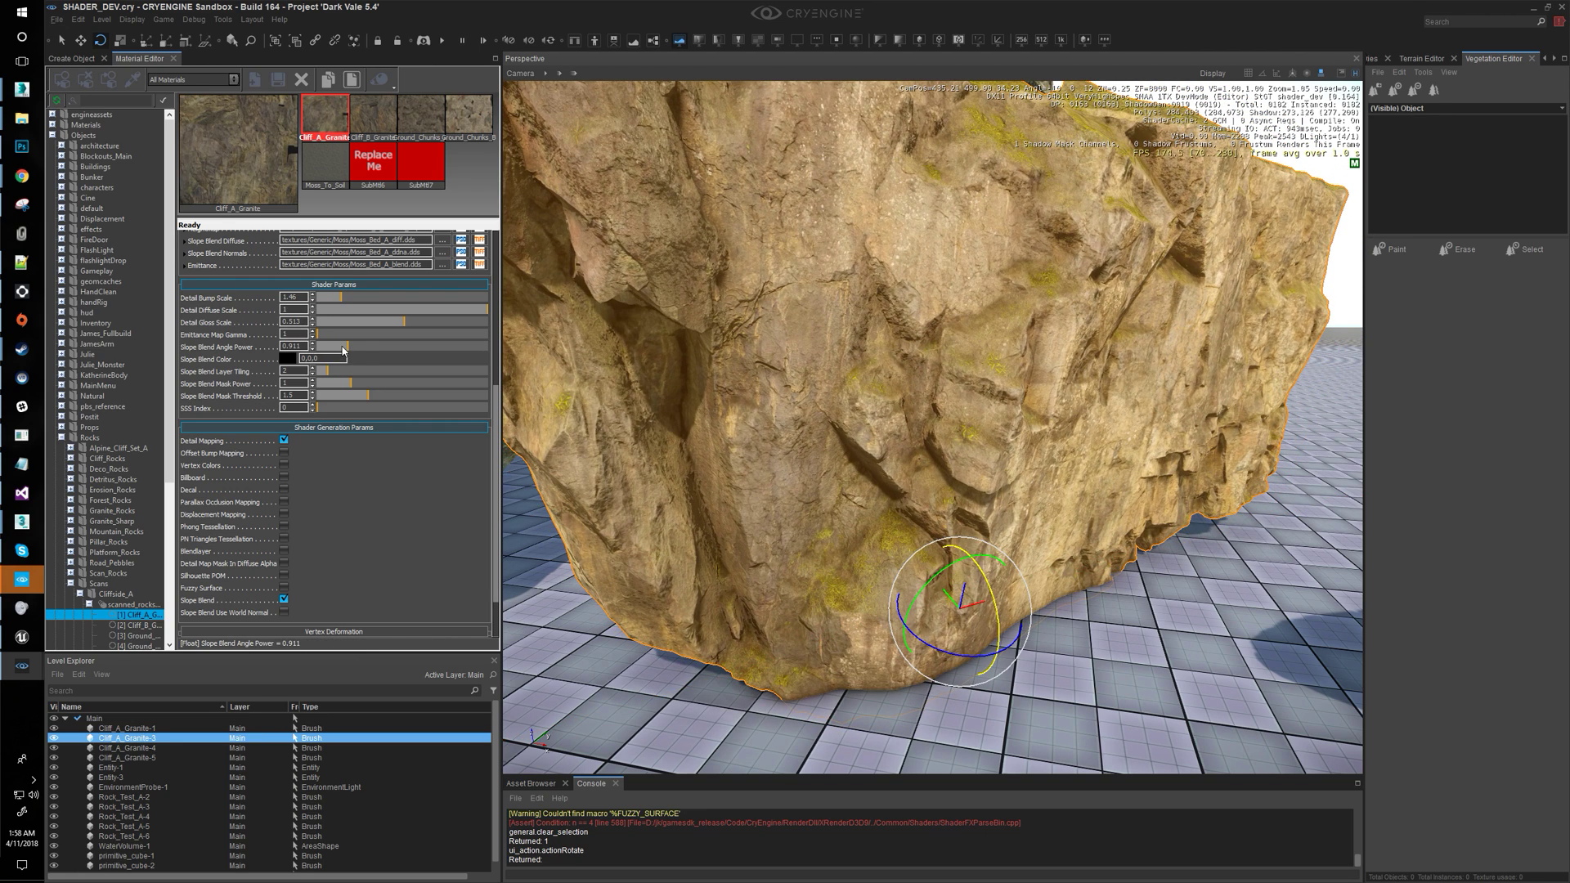
Try a Slope Blend Angle Power of about 0.179, compare the moss on the cliff, and raise the value to about 0.929
{"action": "mouse_move", "coordinate": [342, 349]}
{"action": "left_mouse_down"}
{"action": "mouse_move", "coordinate": [364, 354]}
{"action": "mouse_move", "coordinate": [324, 357]}
{"action": "left_mouse_up"}
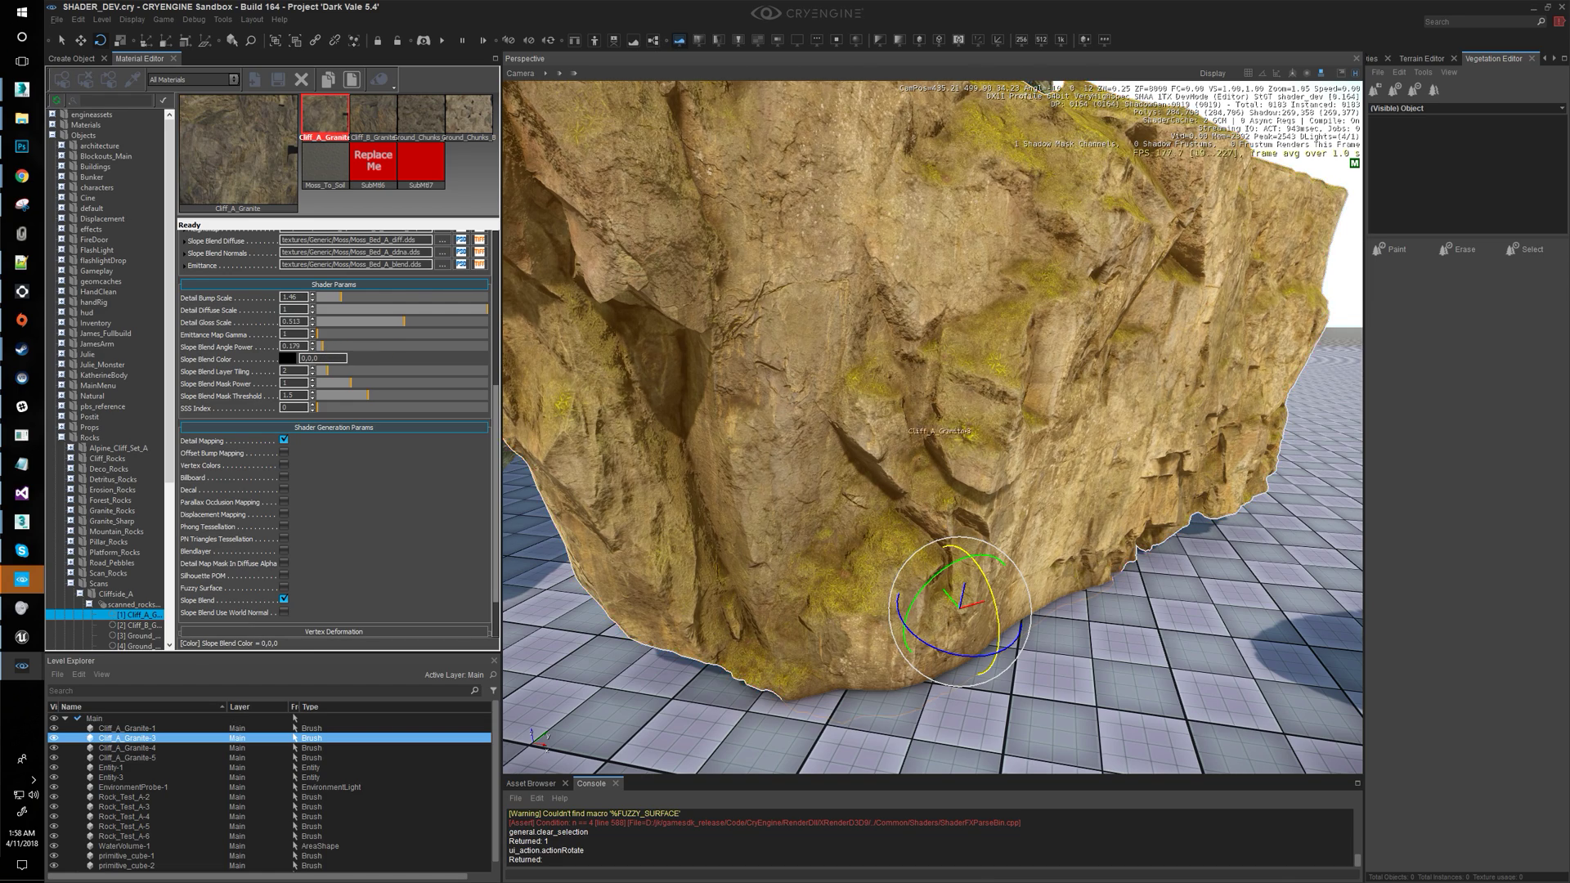
{"action": "right_click_drag", "start_coordinate": [1075, 350], "coordinate": [1072, 320]}
{"action": "key", "text": "s"}
{"action": "mouse_move", "coordinate": [996, 647]}
{"action": "left_mouse_down"}
{"action": "mouse_move", "coordinate": [991, 661]}
{"action": "mouse_move", "coordinate": [981, 634]}
{"action": "left_mouse_up"}
{"action": "left_click_drag", "start_coordinate": [833, 363], "coordinate": [977, 465]}
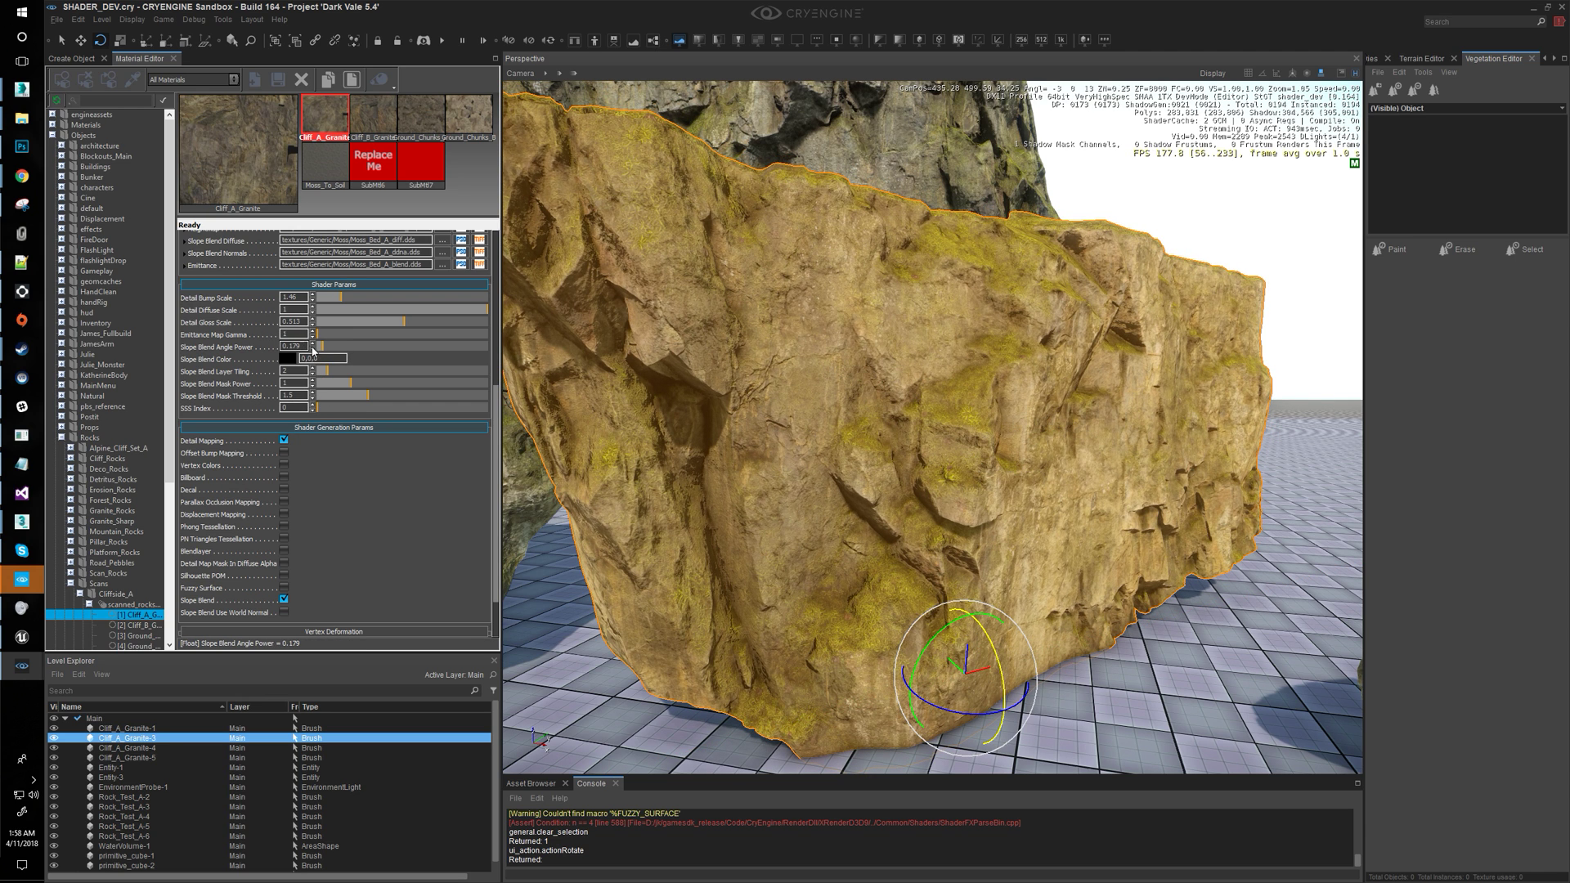
{"action": "mouse_move", "coordinate": [328, 351]}
{"action": "left_mouse_down"}
{"action": "mouse_move", "coordinate": [377, 362]}
{"action": "mouse_move", "coordinate": [336, 364]}
{"action": "mouse_move", "coordinate": [350, 365]}
{"action": "left_mouse_up"}
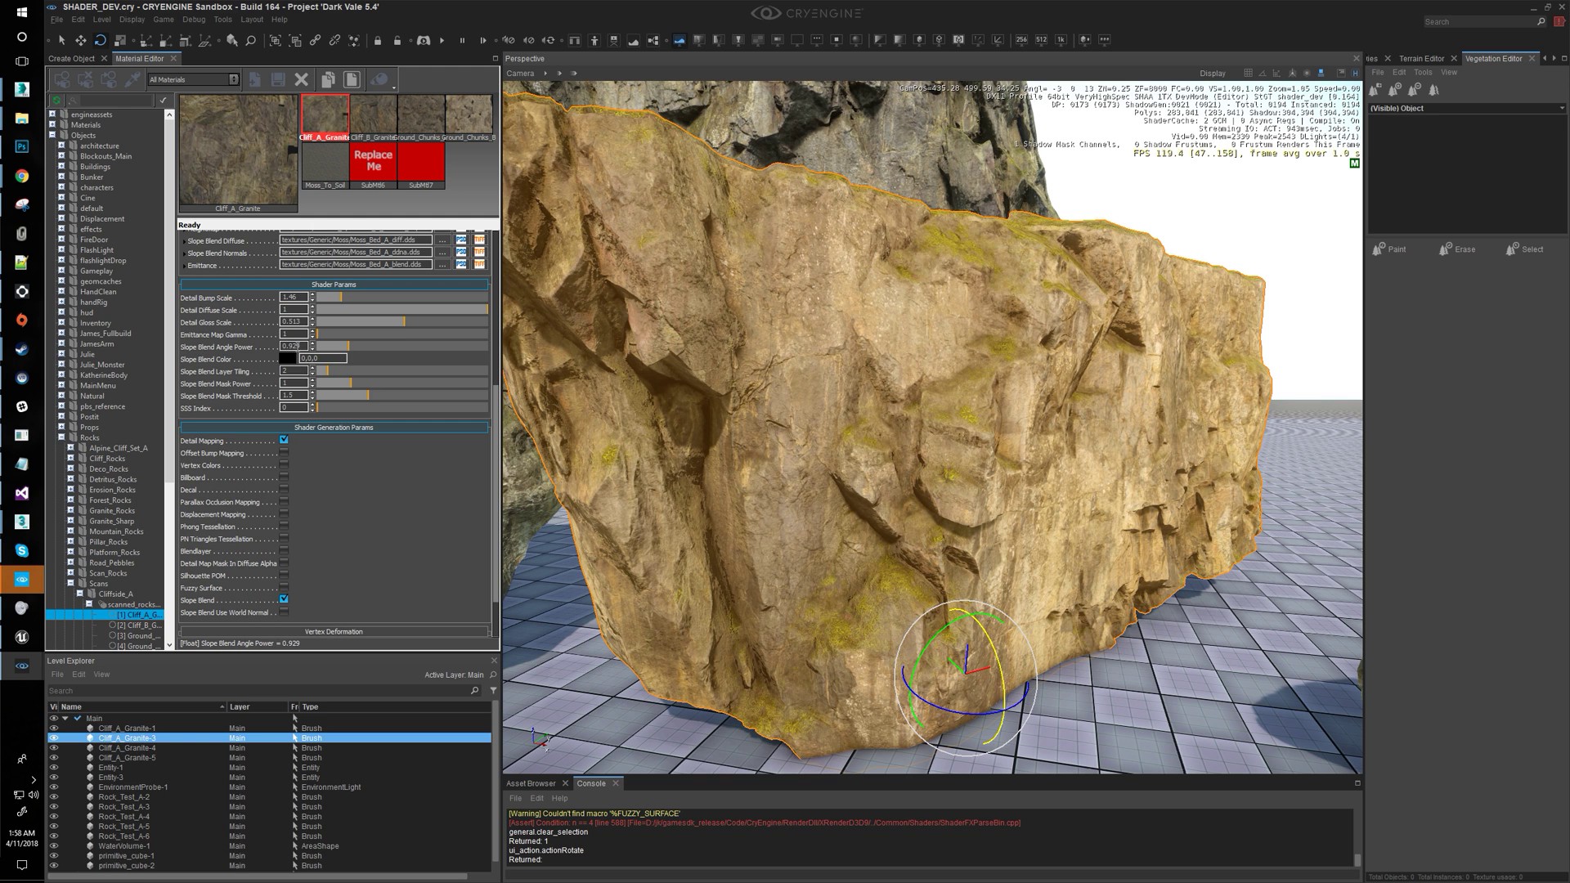
Set the Slope Blend Angle Power to 1 and deselect the cliff to check its moss coverage
{"action": "left_click_drag", "start_coordinate": [301, 347], "coordinate": [241, 347]}
{"action": "type", "text": "1"}
{"action": "key", "text": "Return"}
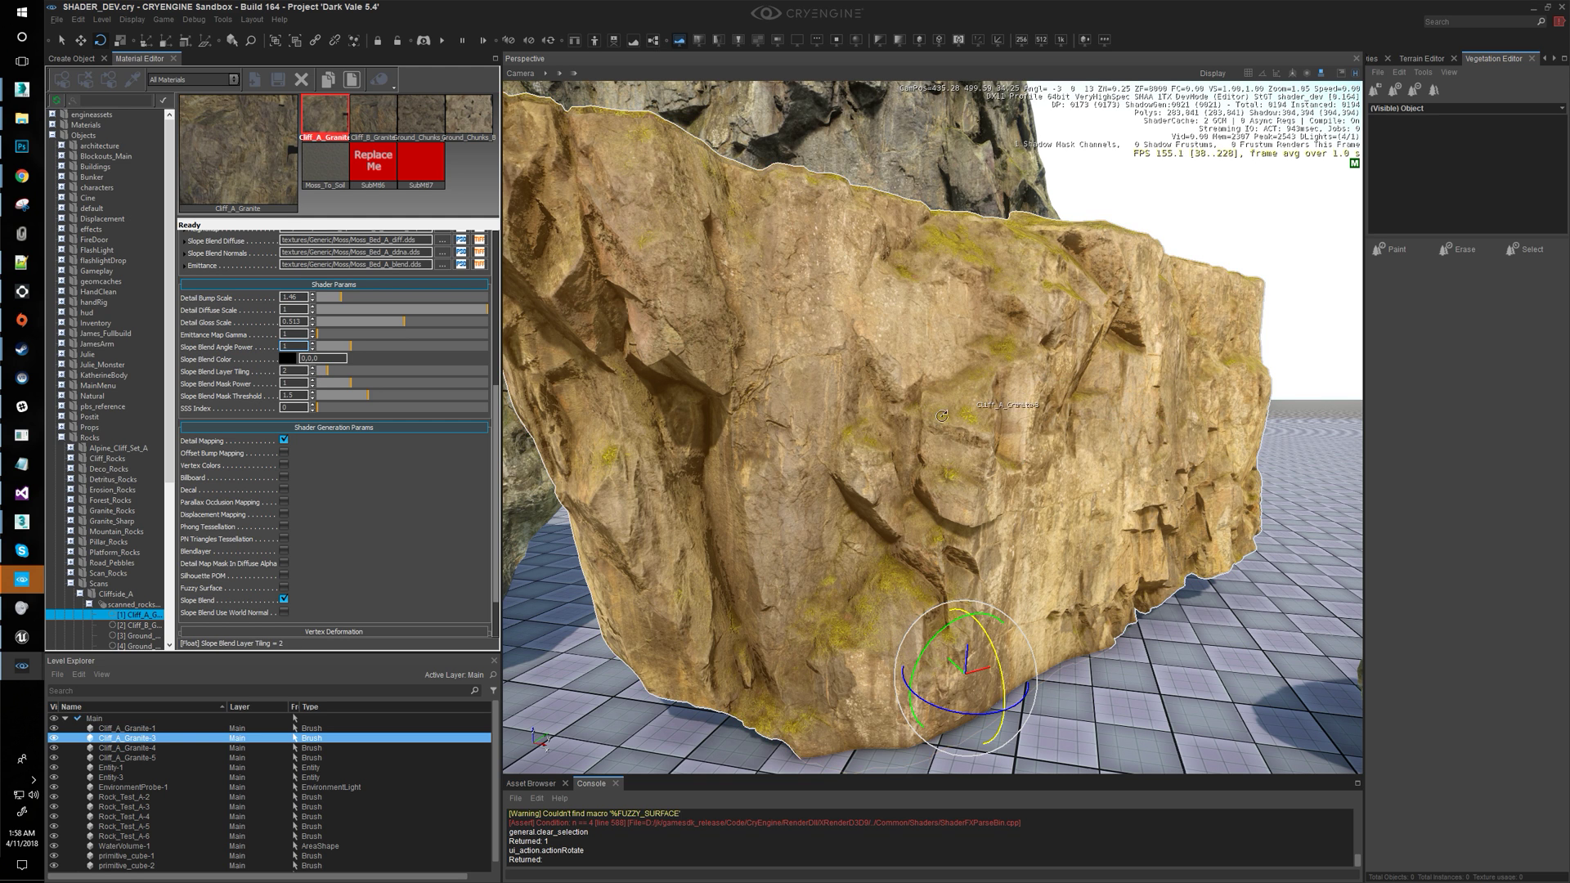
{"action": "right_click_drag", "start_coordinate": [1109, 333], "coordinate": [1130, 322]}
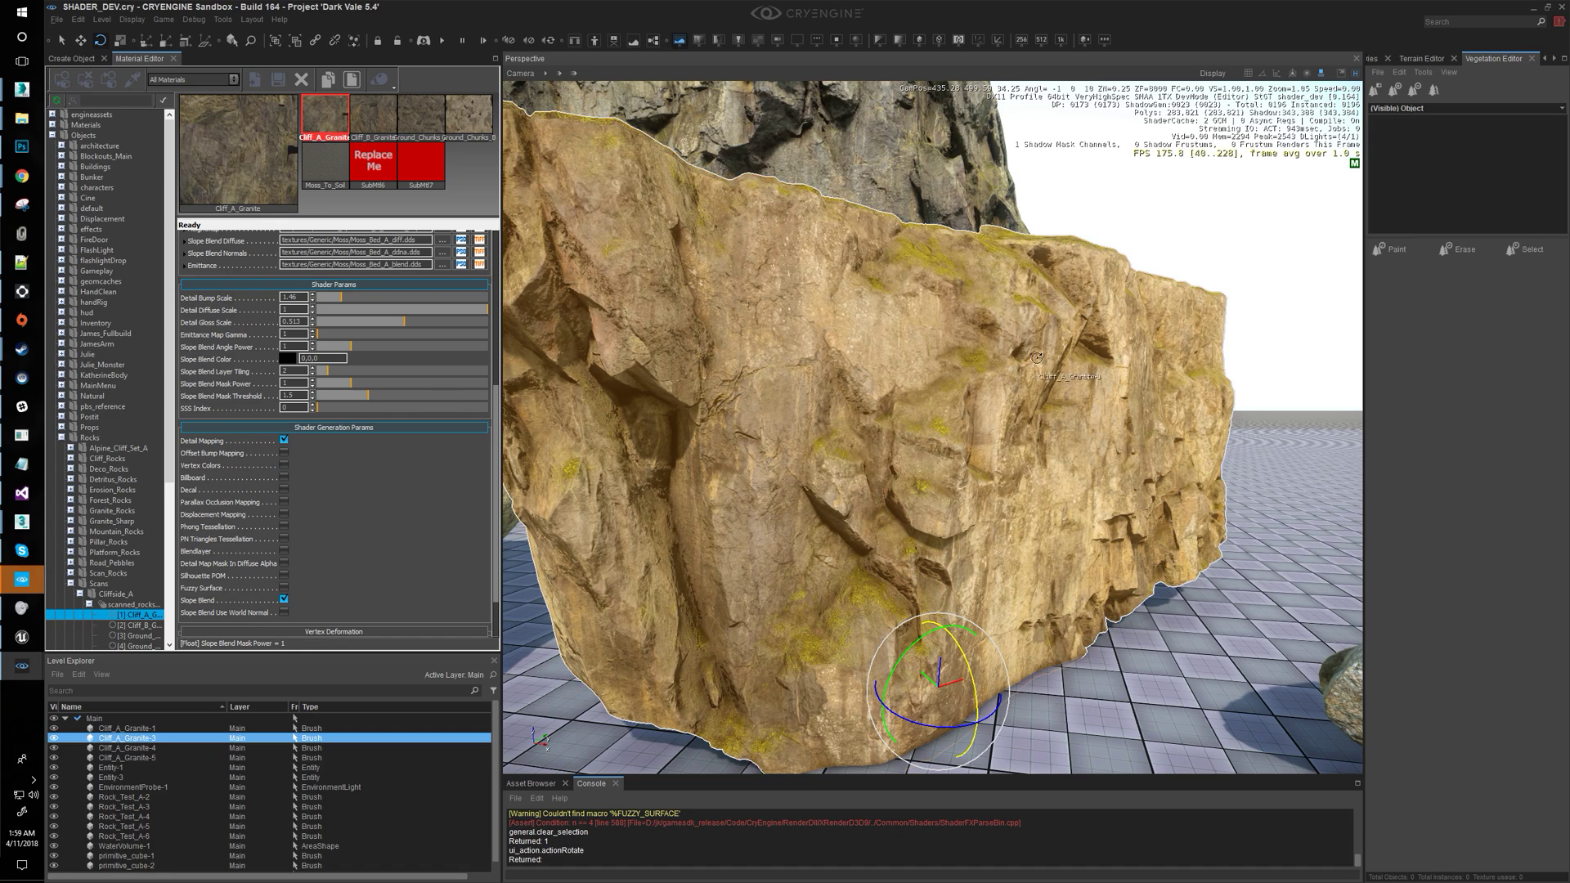
{"action": "left_click", "coordinate": [977, 168]}
{"action": "right_click_drag", "start_coordinate": [1070, 327], "coordinate": [1072, 336]}
{"action": "key", "text": "w"}
{"action": "key", "text": "Escape"}
{"action": "key", "text": "w"}
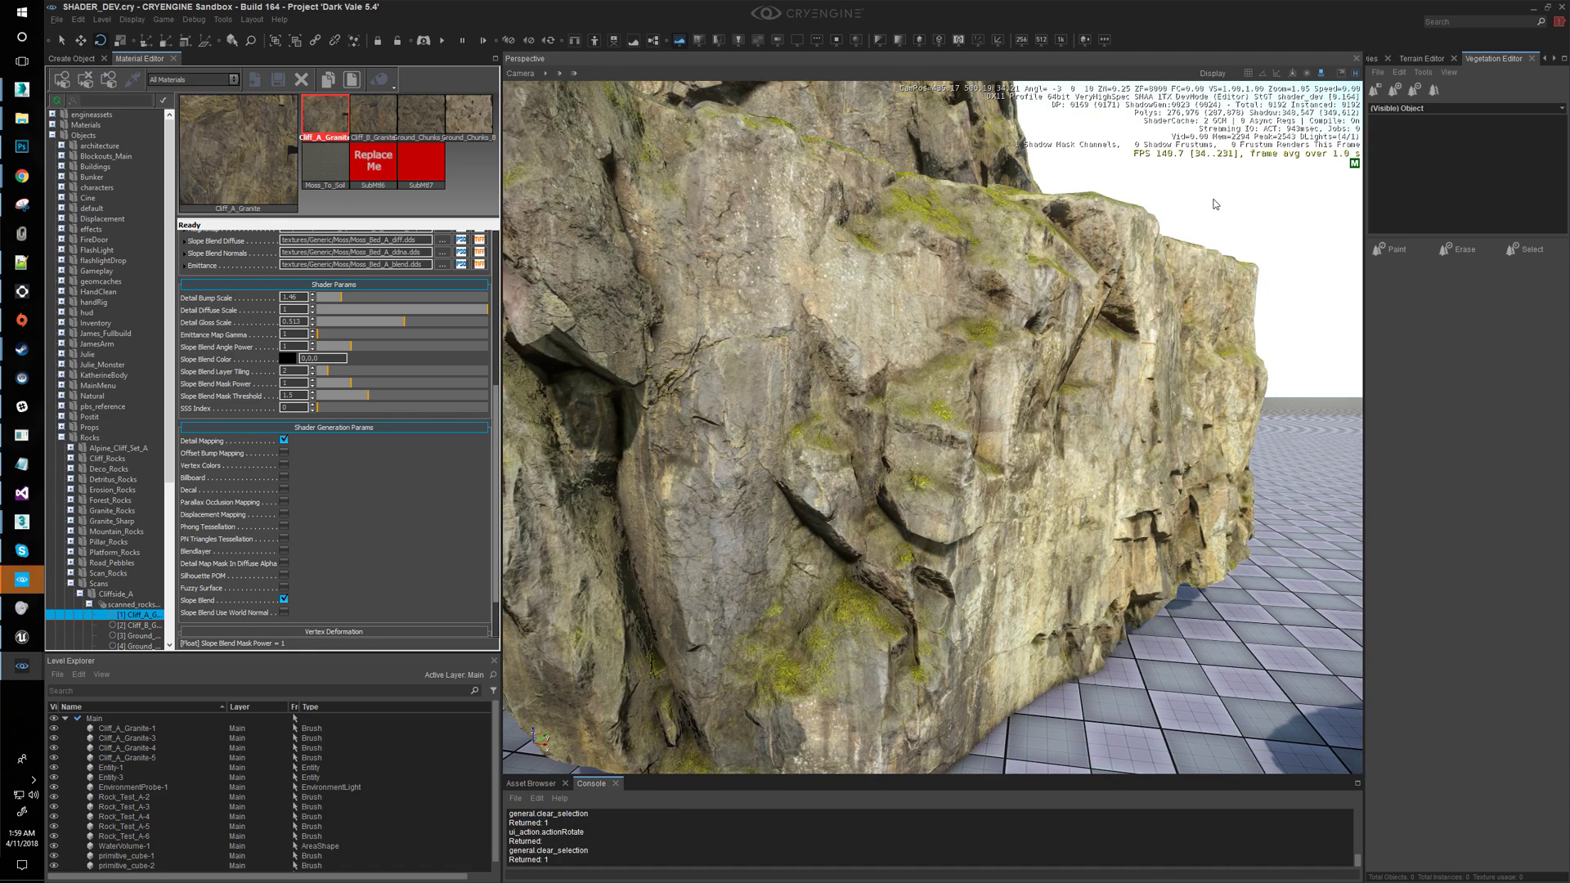
{"action": "key", "text": "d"}
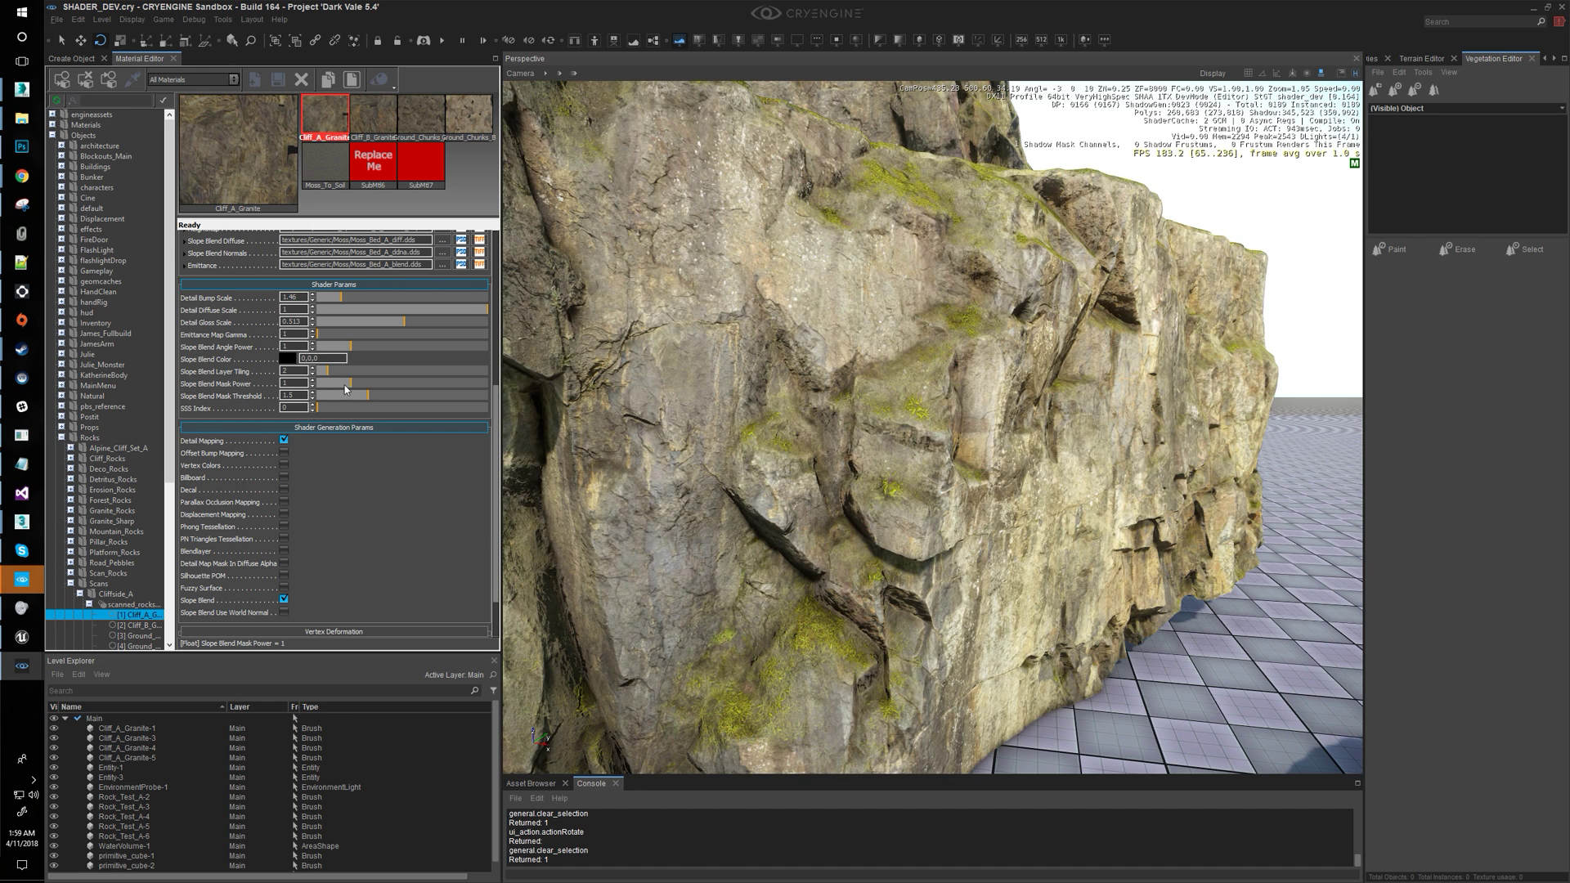
Preview the Moss_Bed_A_blend.dds texture assigned as the material's blend mask at its original size
{"action": "mouse_move", "coordinate": [215, 267]}
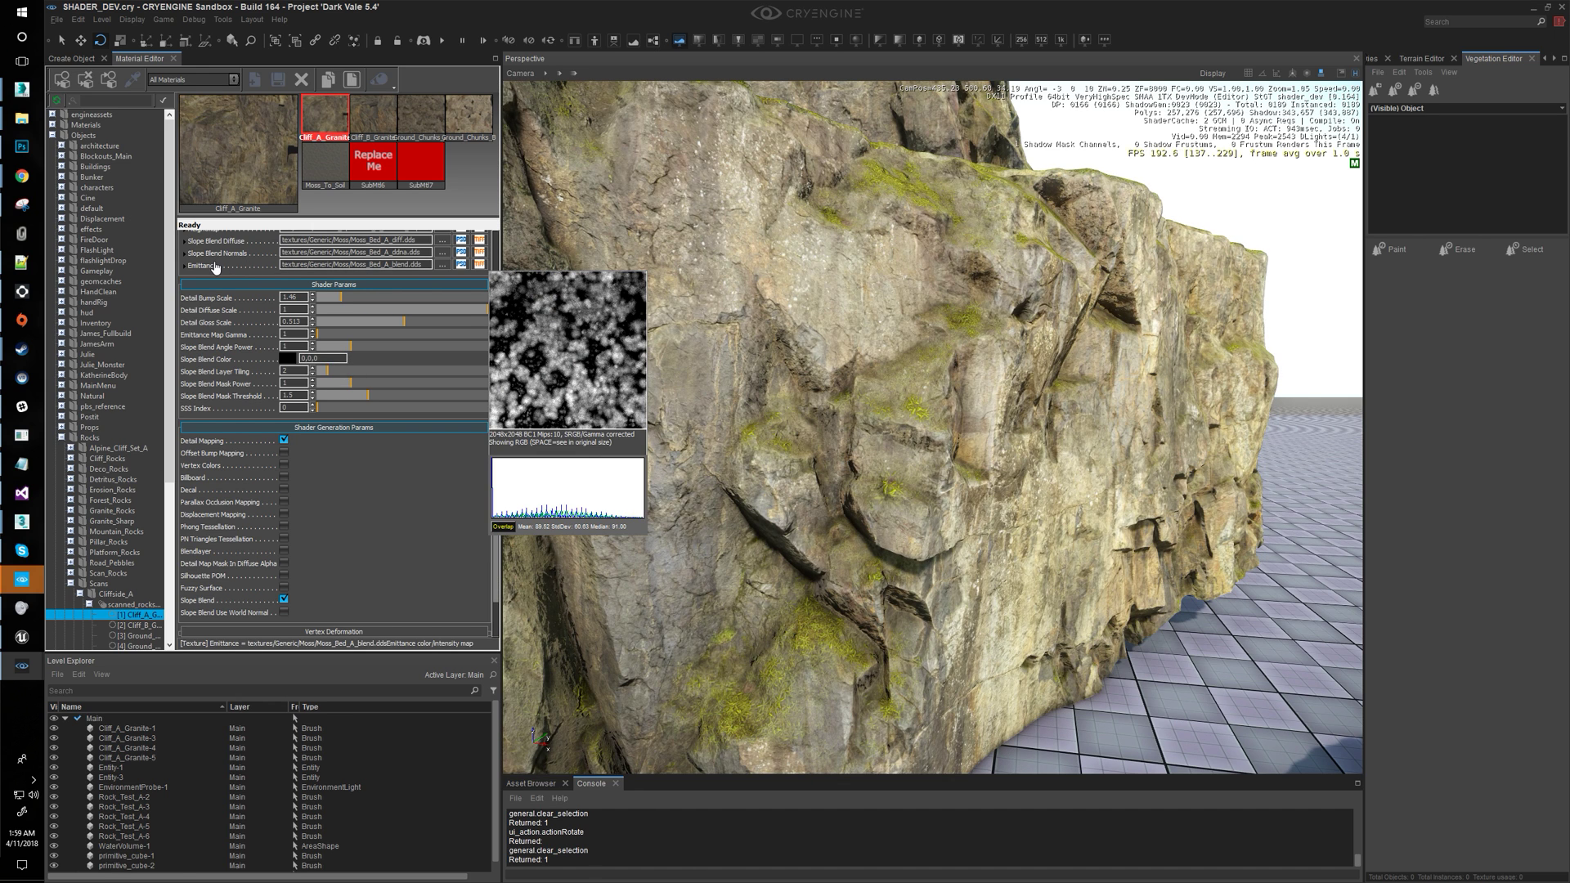
{"action": "key", "text": "space"}
{"action": "key", "text": "space"}
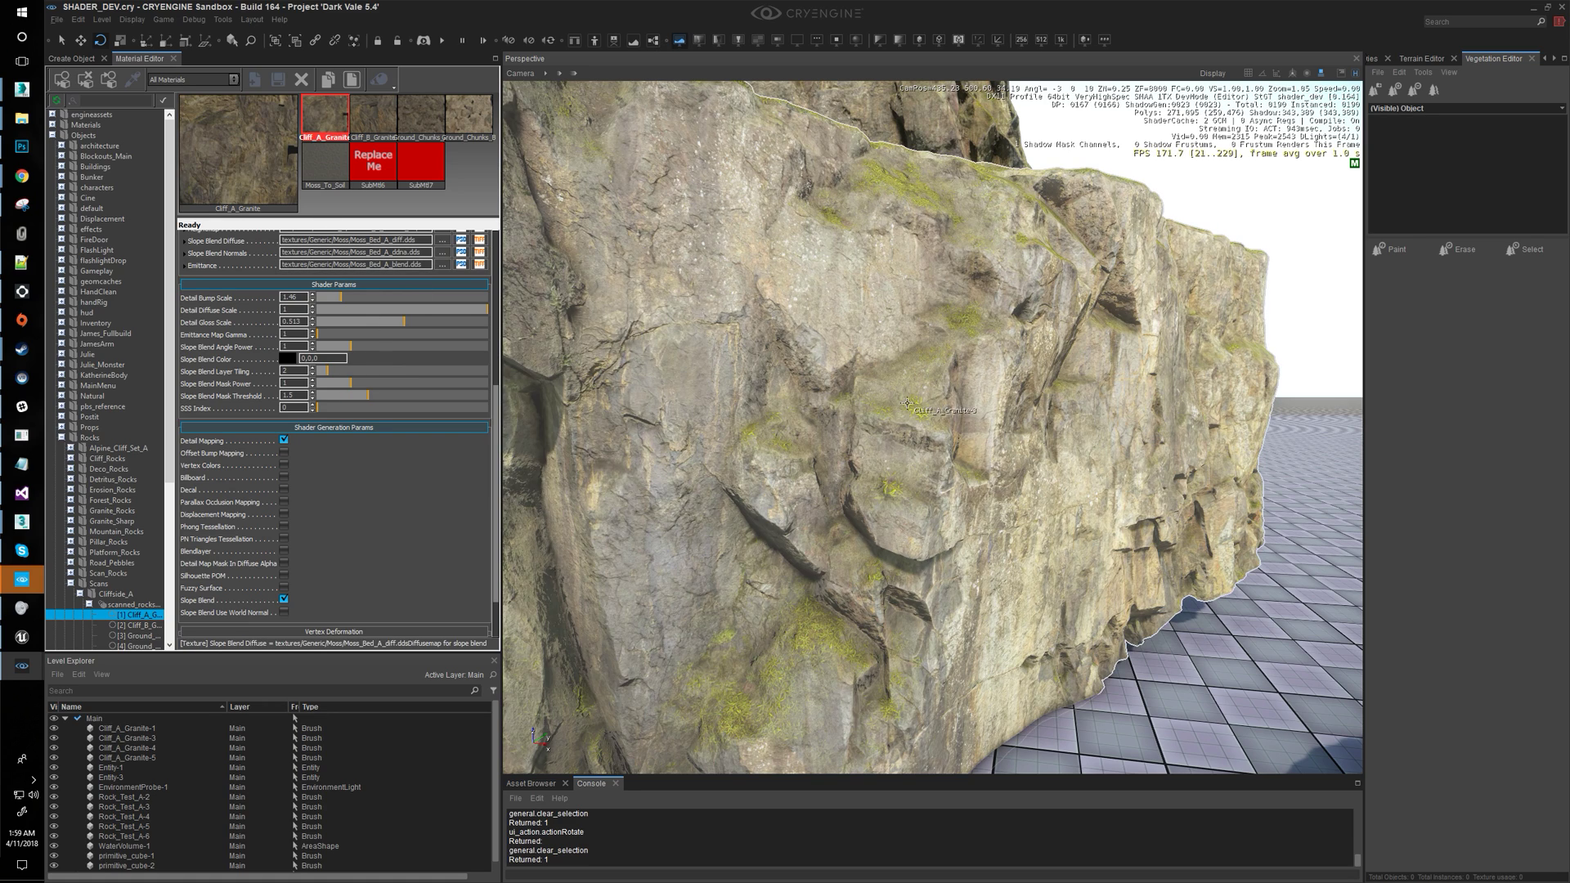
Raise the Slope Blend Mask Power to 5 and set the Slope Blend Mask Threshold to 0.25
{"action": "right_click_drag", "start_coordinate": [907, 403], "coordinate": [903, 404]}
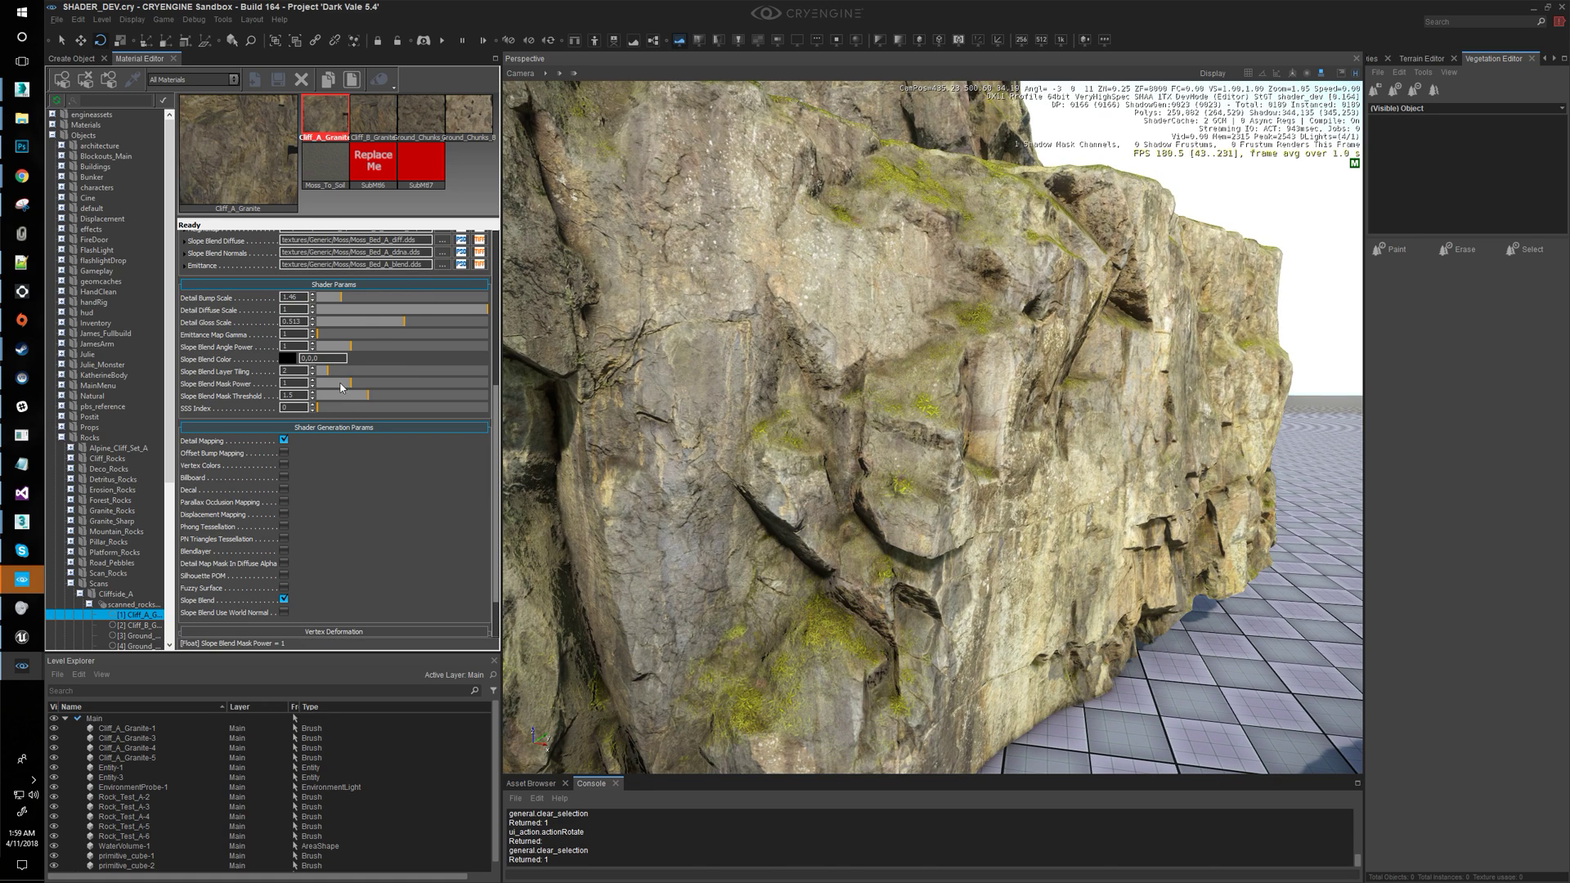
{"action": "left_click_drag", "start_coordinate": [342, 388], "coordinate": [491, 397]}
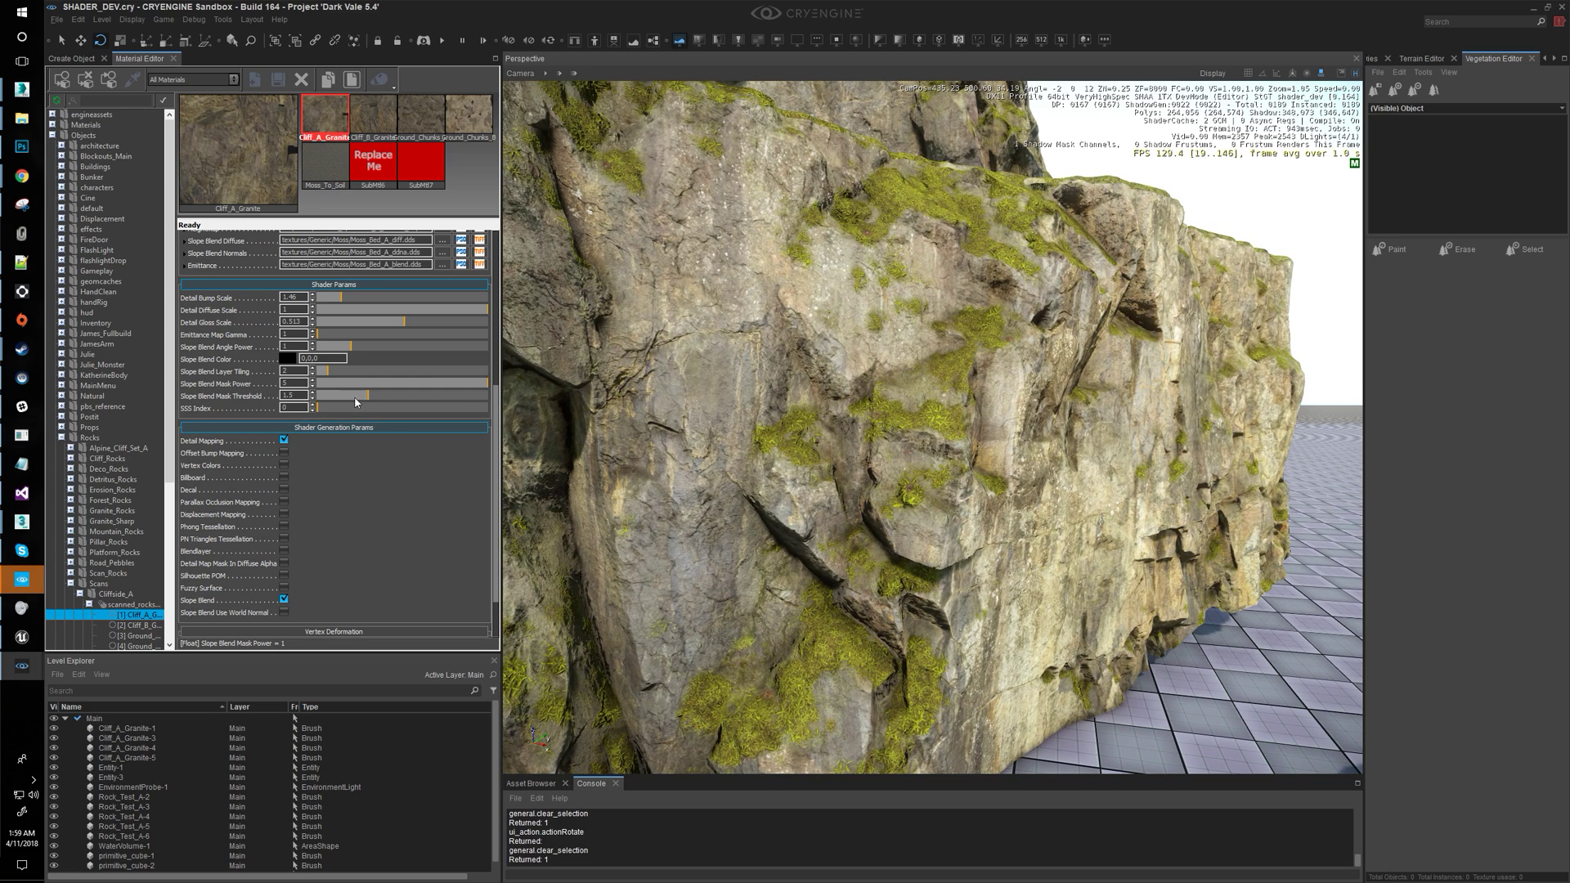
{"action": "left_click_drag", "start_coordinate": [365, 399], "coordinate": [321, 410]}
{"action": "key", "text": "w"}
{"action": "right_click_drag", "start_coordinate": [736, 425], "coordinate": [741, 343]}
{"action": "key", "text": "w"}
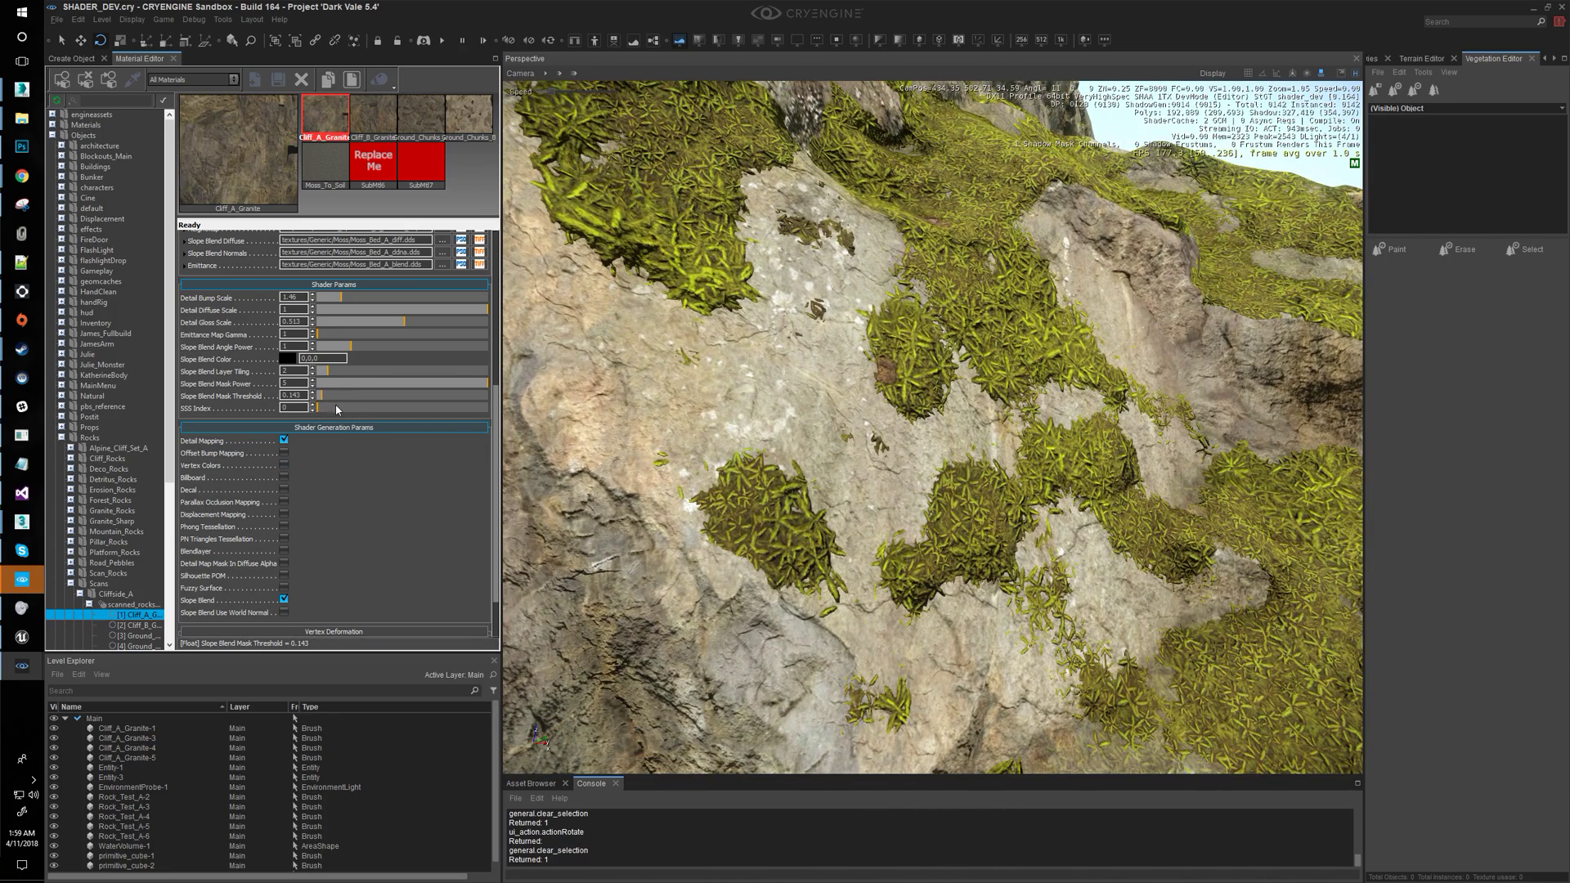
{"action": "left_click", "coordinate": [327, 398]}
{"action": "mouse_move", "coordinate": [333, 399]}
{"action": "left_mouse_down"}
{"action": "mouse_move", "coordinate": [350, 400]}
{"action": "mouse_move", "coordinate": [325, 400]}
{"action": "left_mouse_up"}
Examine the sharper moss patches and their edges on the cliff from several distances
{"action": "key", "text": "s"}
{"action": "right_click_drag", "start_coordinate": [706, 389], "coordinate": [850, 449]}
{"action": "key", "text": "w"}
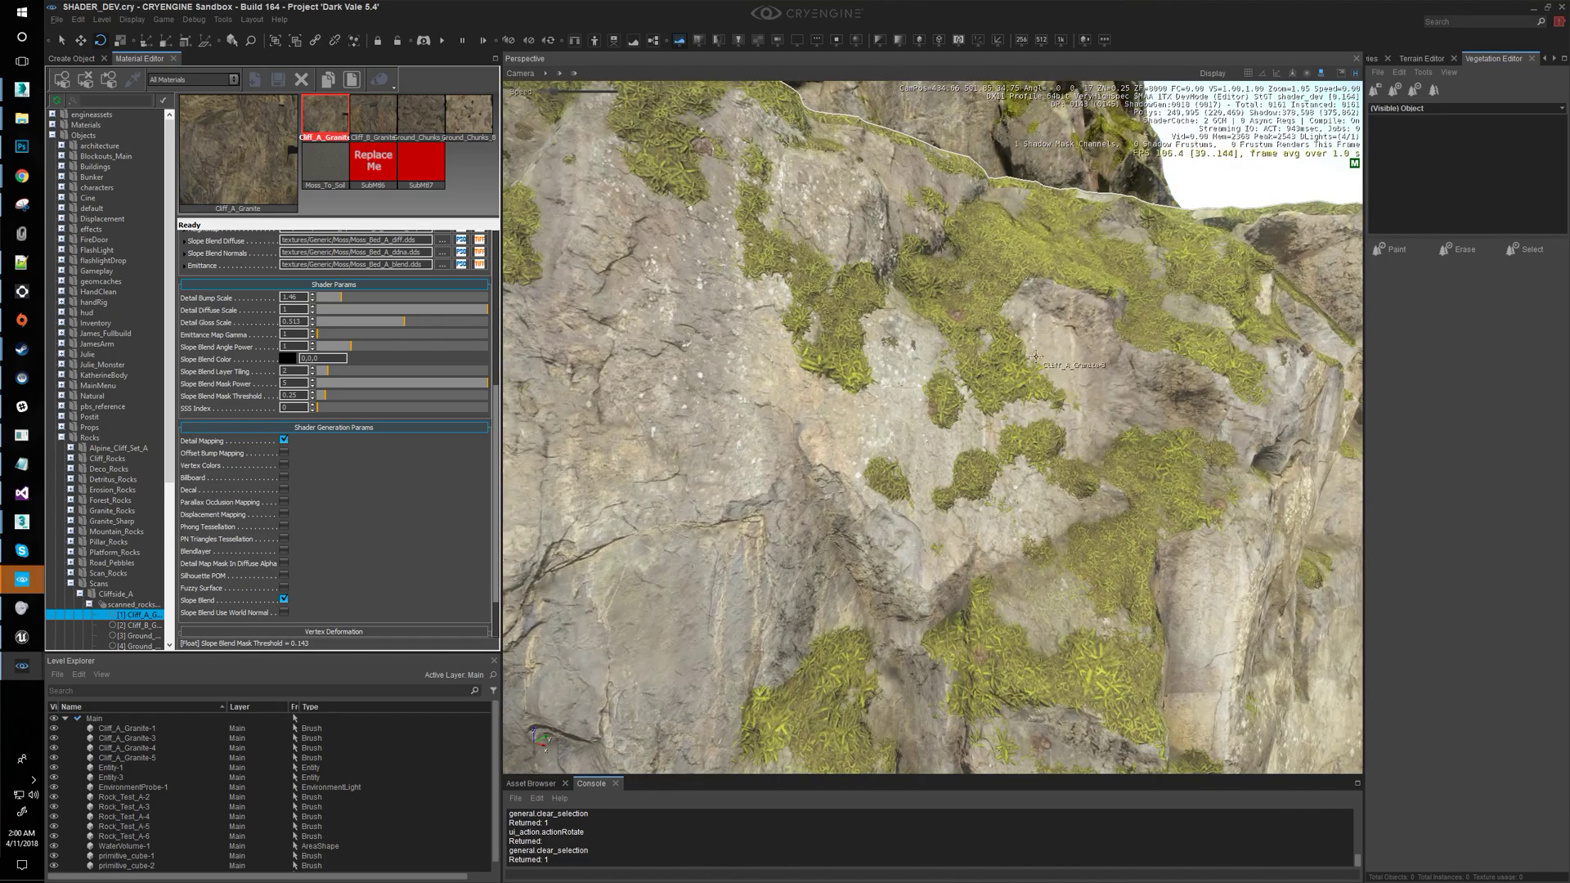
{"action": "key", "text": "s"}
{"action": "right_click_drag", "start_coordinate": [1068, 344], "coordinate": [736, 413]}
{"action": "key", "text": "w"}
{"action": "key", "text": "s"}
{"action": "key", "text": "w"}
{"action": "key", "text": "s"}
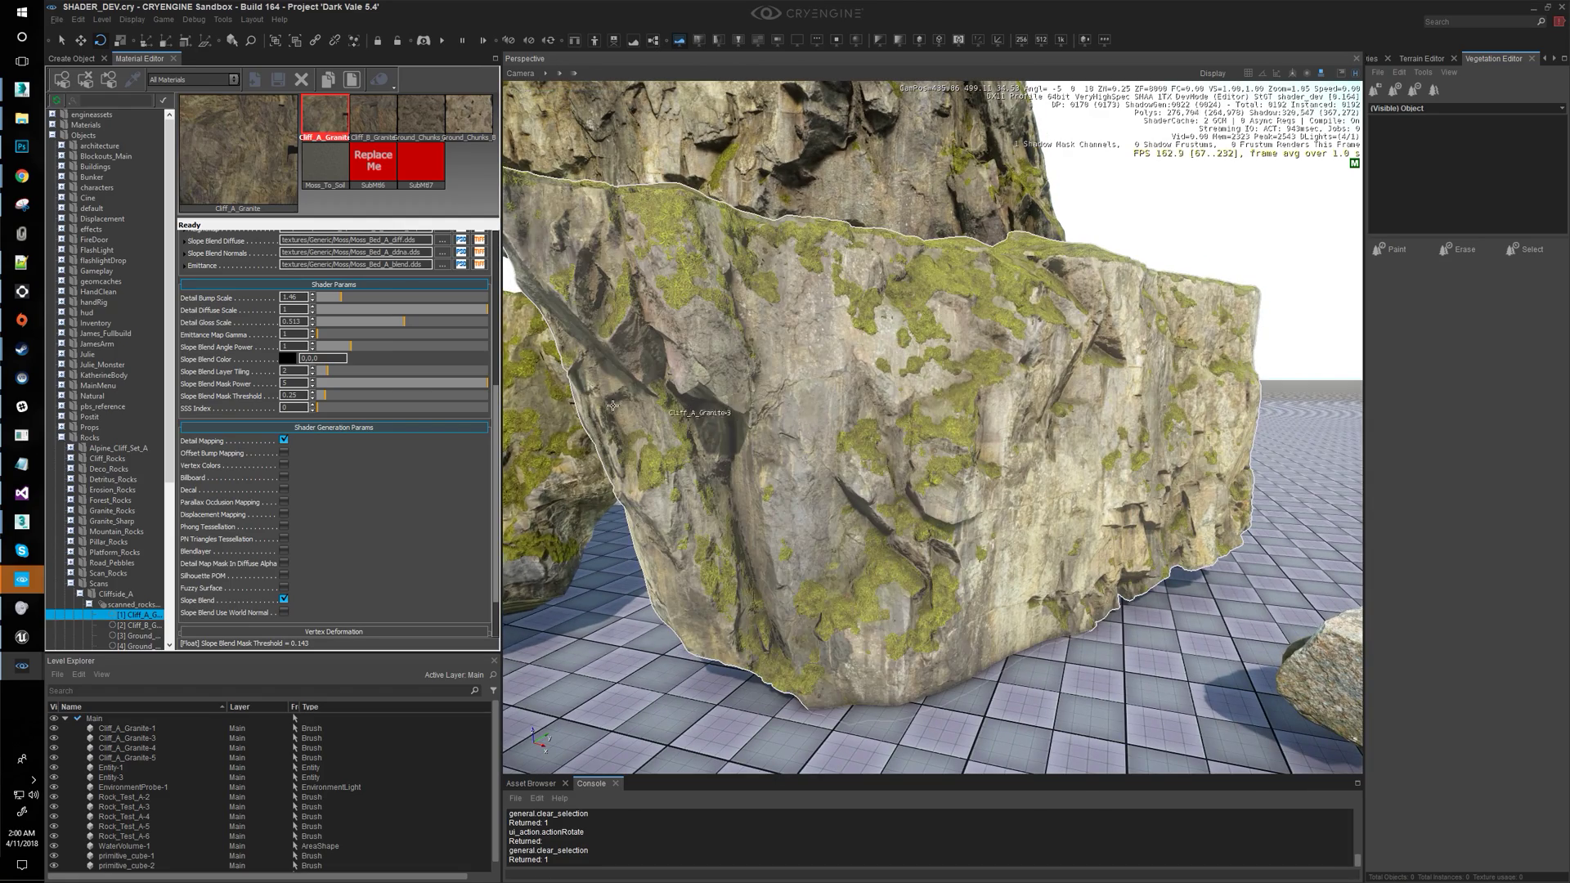
{"action": "key", "text": "w"}
{"action": "right_click_drag", "start_coordinate": [761, 393], "coordinate": [769, 348]}
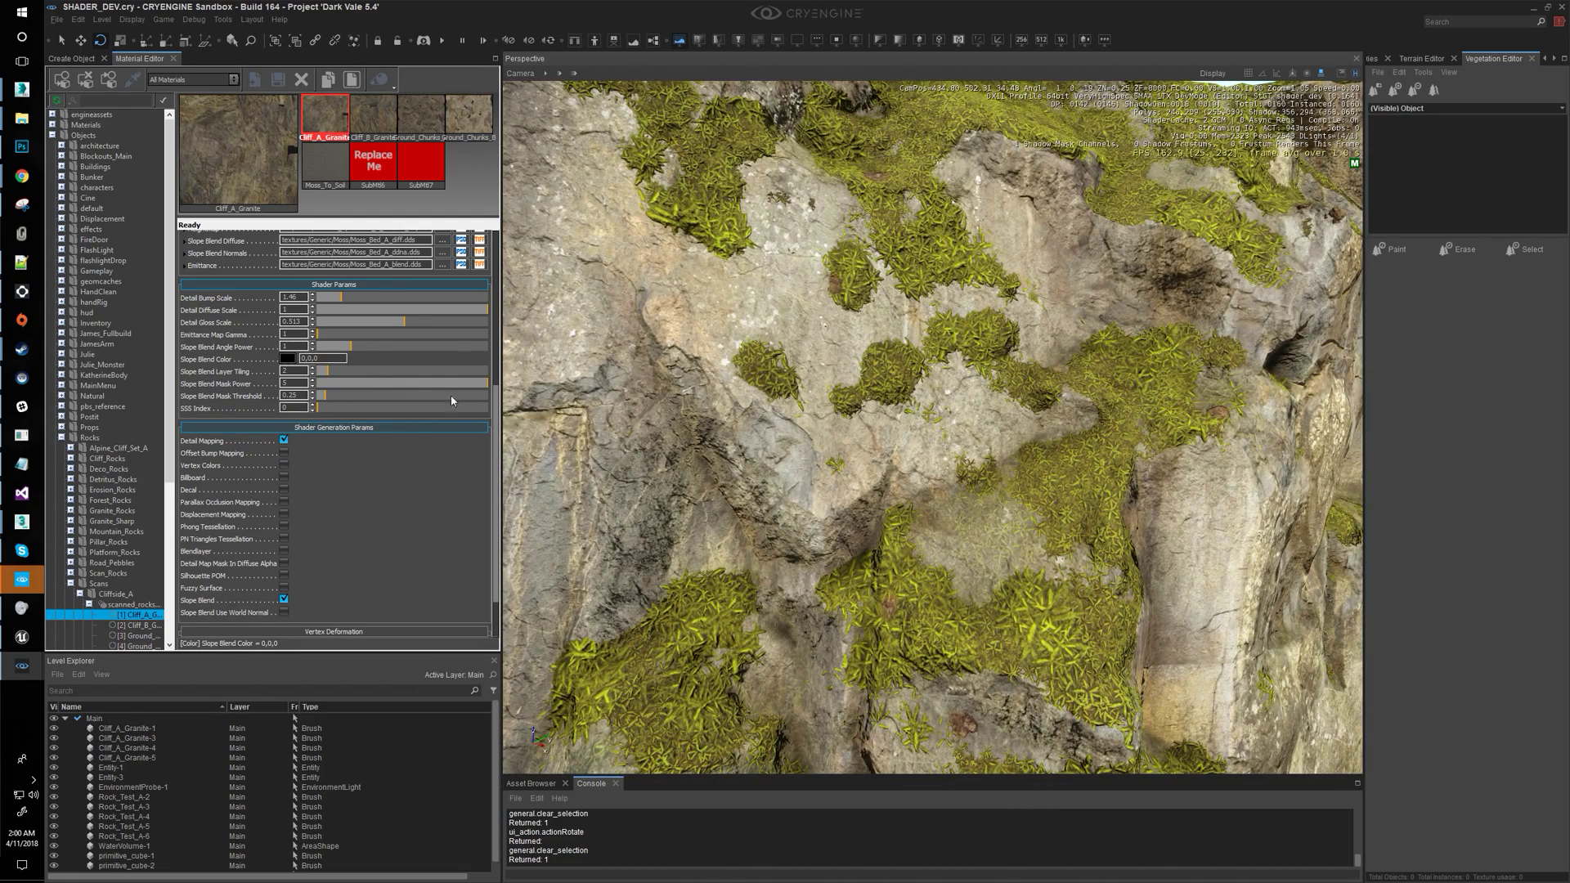
Set the Slope Blend Color to the dark reddish brown 46,30,30
{"action": "left_click", "coordinate": [287, 358]}
{"action": "left_click_drag", "start_coordinate": [808, 345], "coordinate": [1259, 357]}
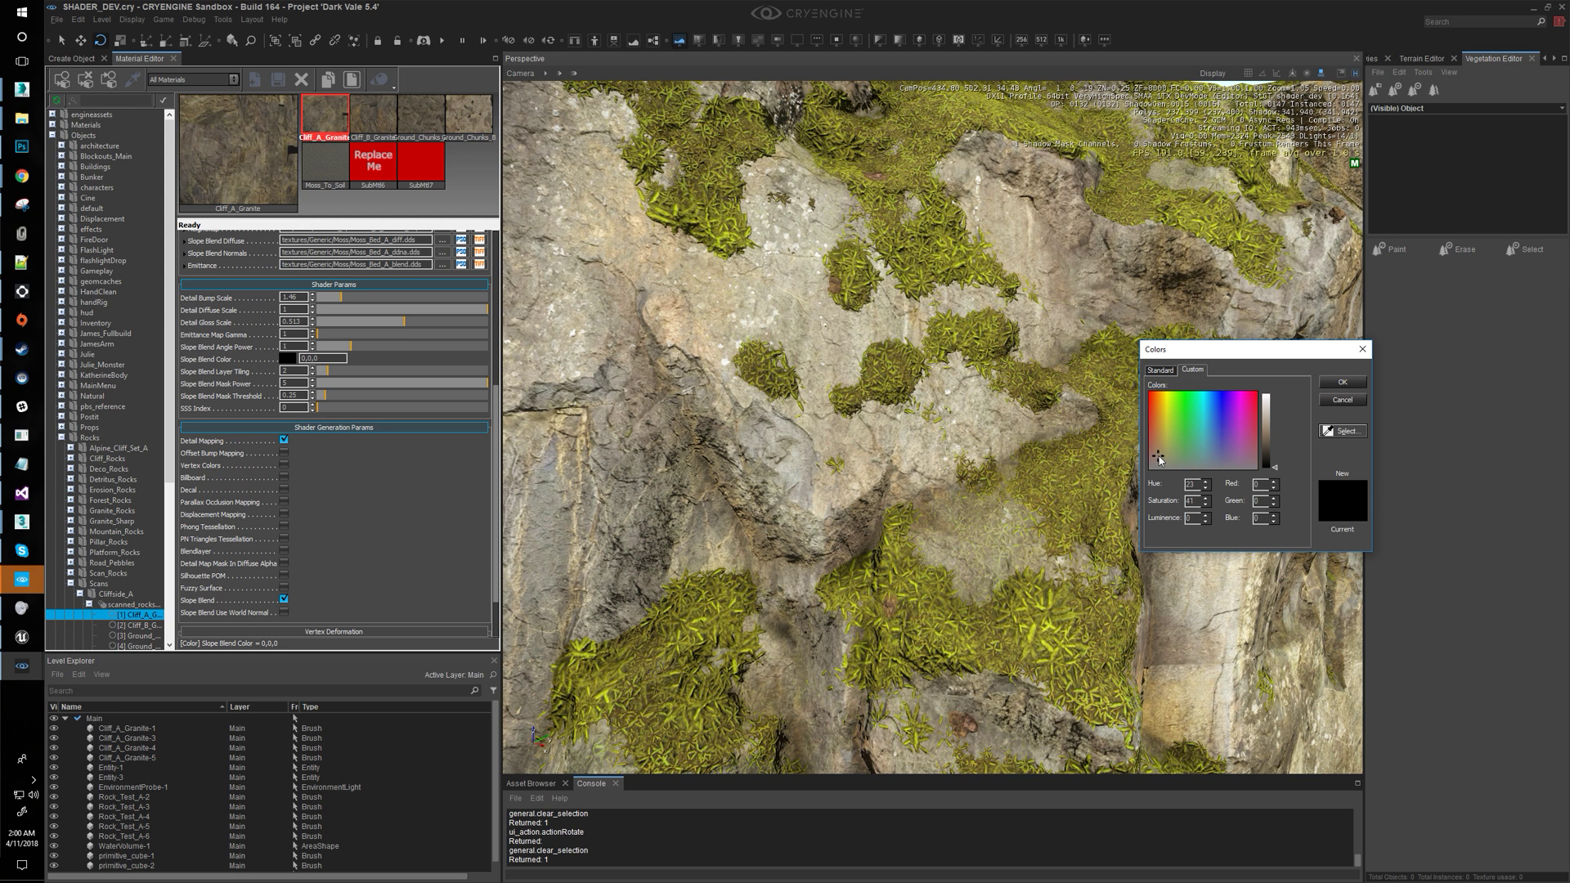
{"action": "left_click_drag", "start_coordinate": [1267, 460], "coordinate": [1272, 450]}
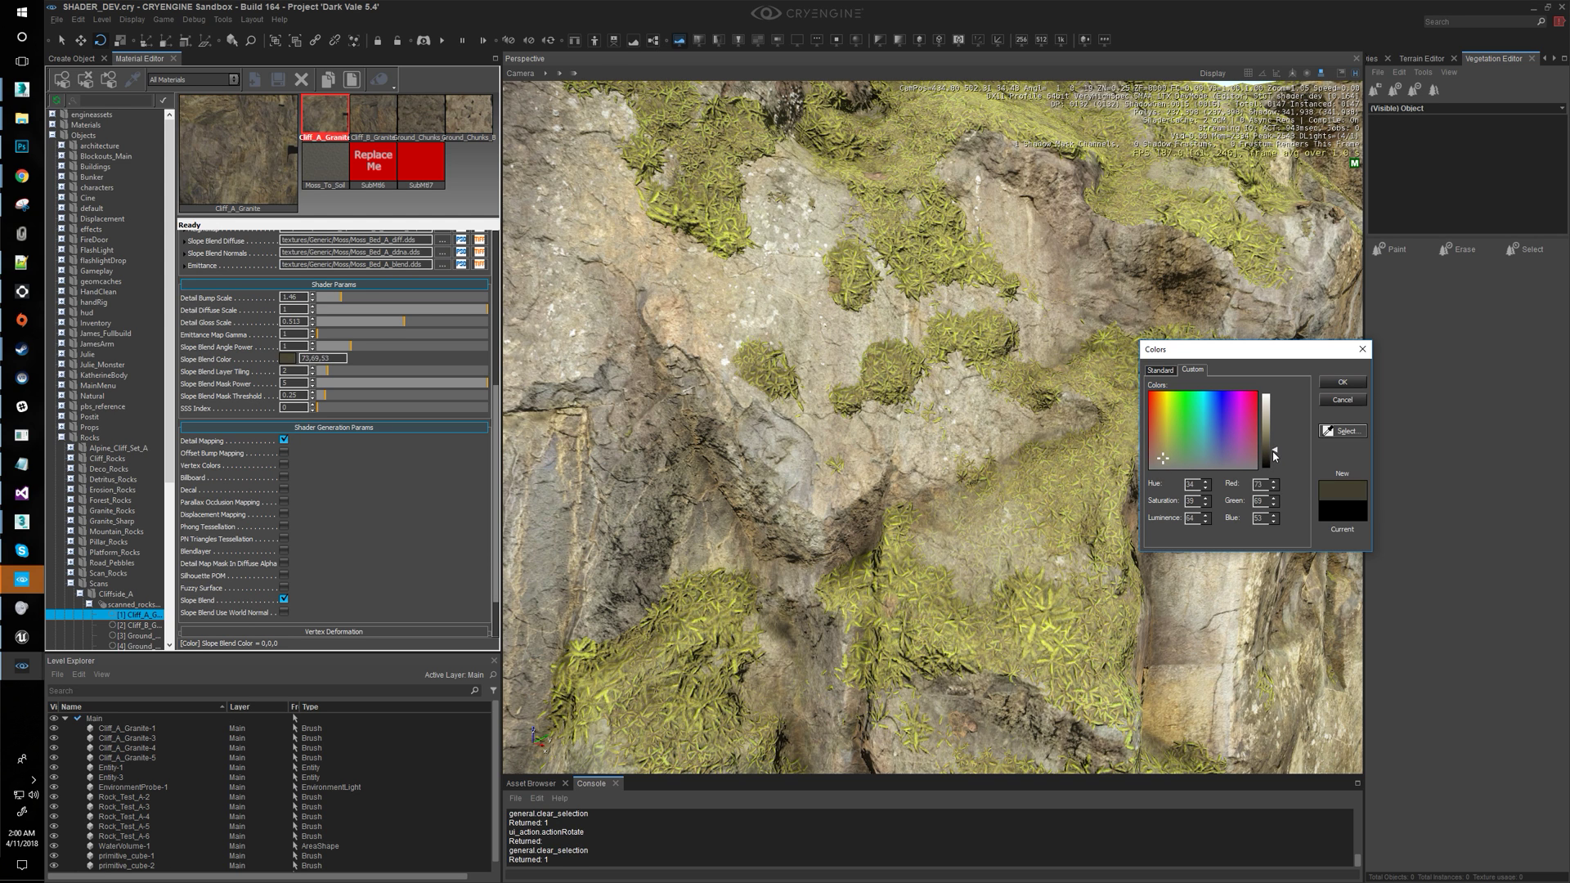
{"action": "mouse_move", "coordinate": [1170, 462]}
{"action": "left_mouse_down"}
{"action": "mouse_move", "coordinate": [1221, 464]}
{"action": "mouse_move", "coordinate": [1147, 462]}
{"action": "left_mouse_up"}
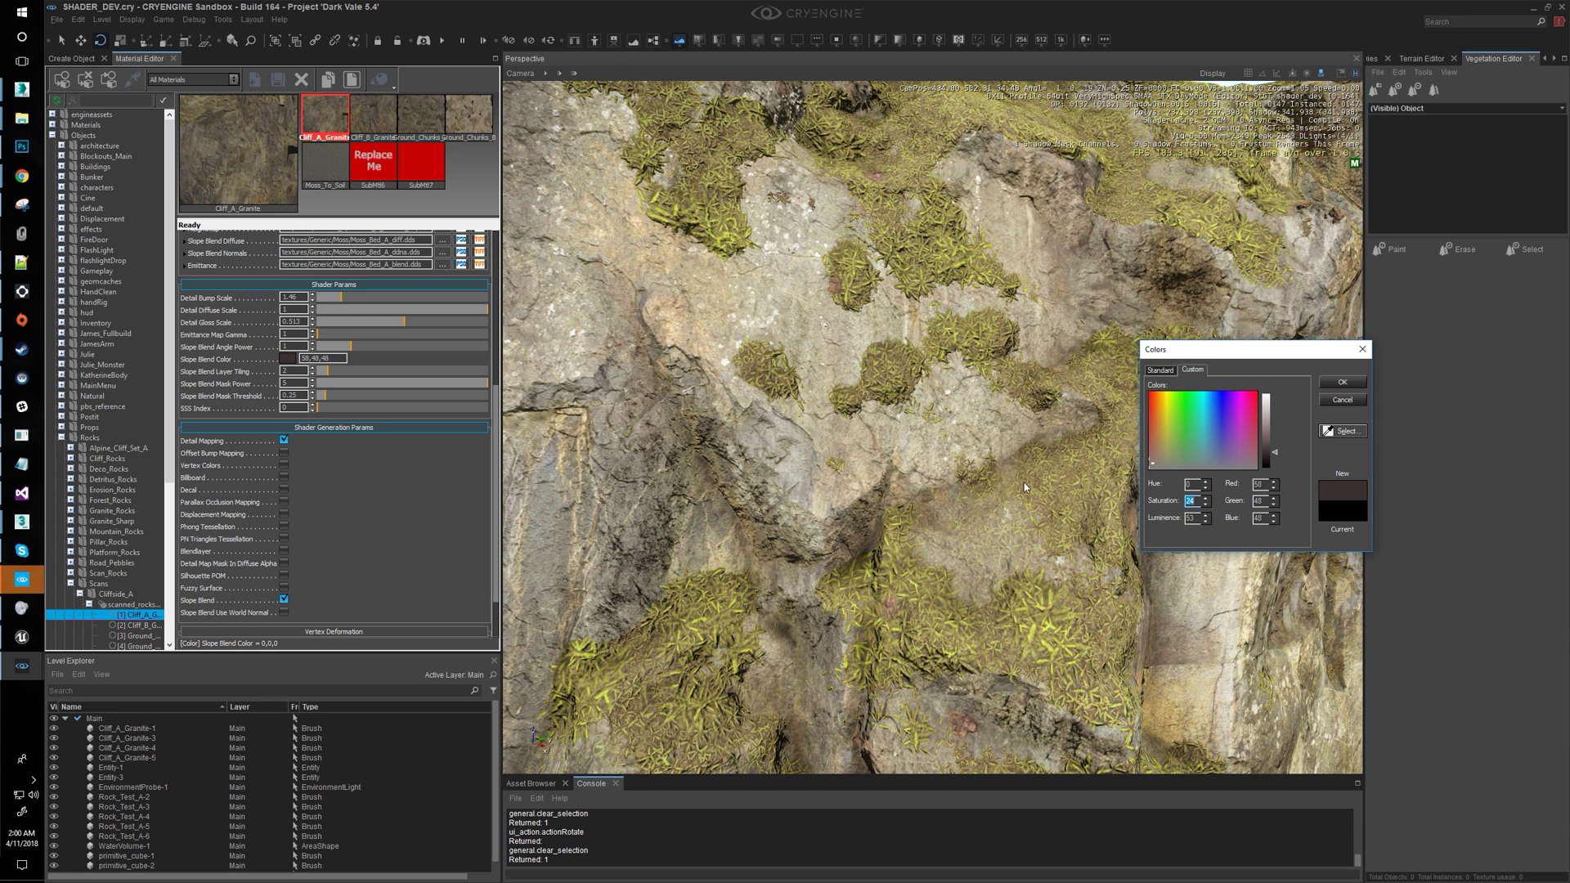
{"action": "left_click", "coordinate": [1250, 452]}
{"action": "left_click_drag", "start_coordinate": [1272, 446], "coordinate": [1276, 461]}
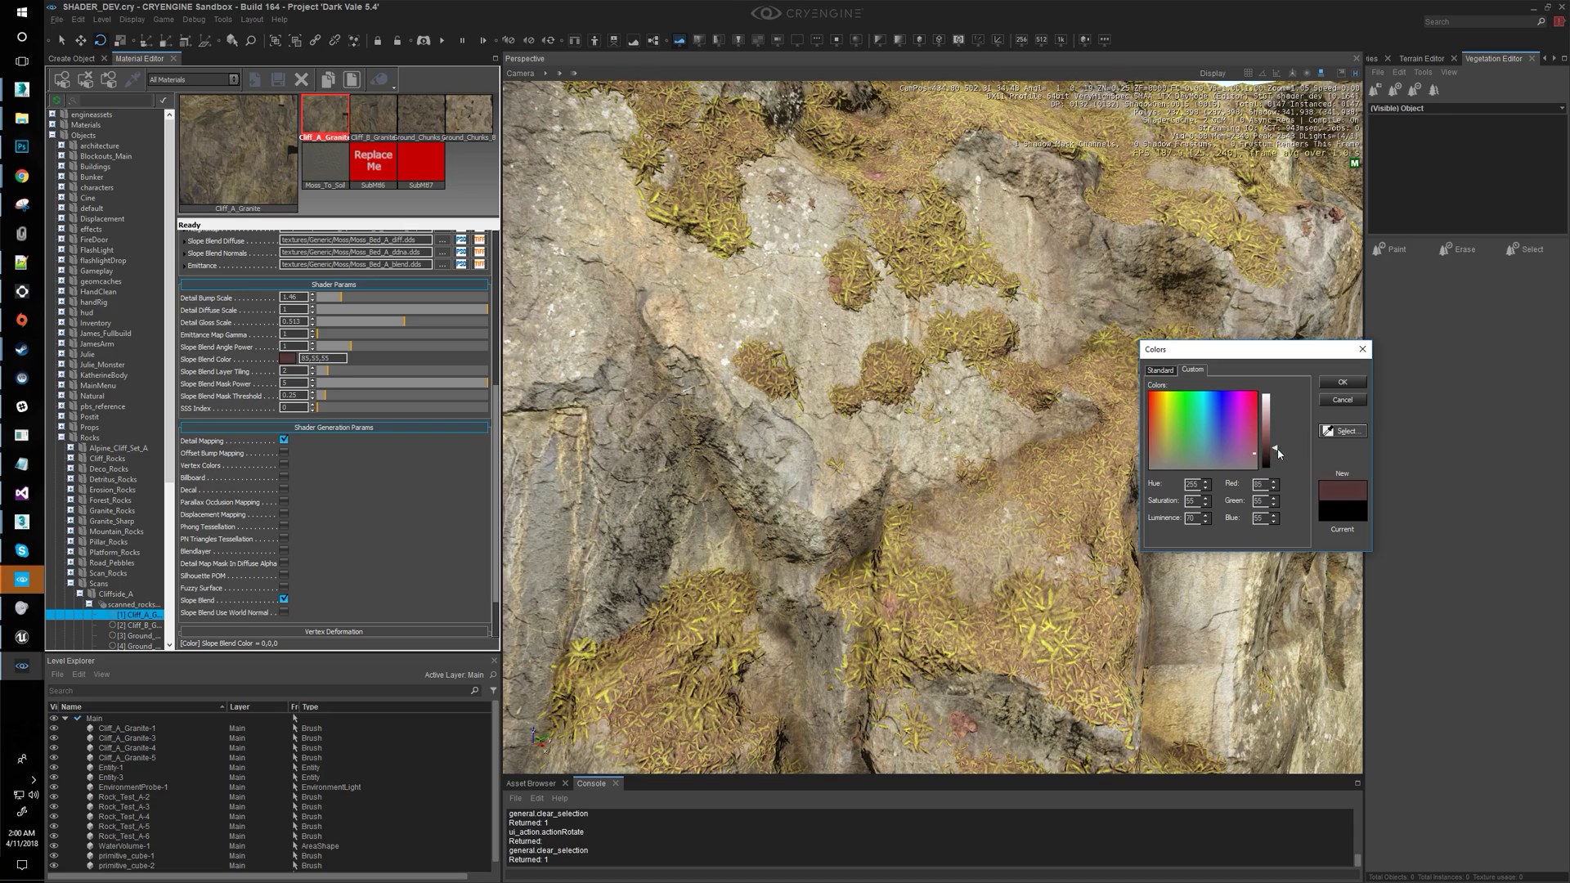
{"action": "left_click", "coordinate": [1343, 383]}
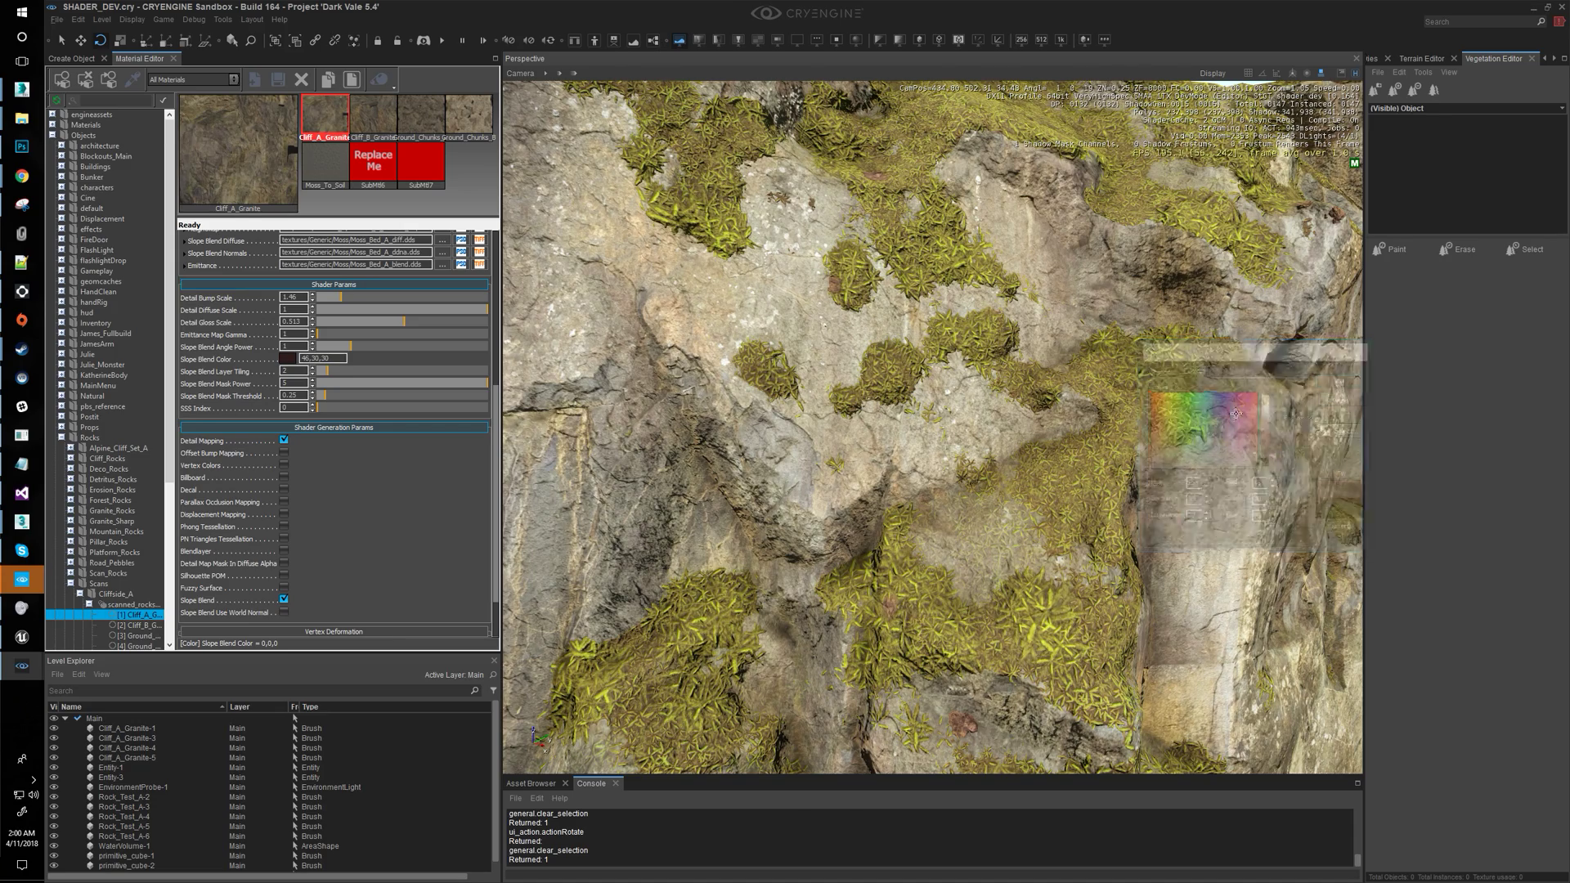
Examine the tinted moss across the cliff's upper surface and front face, both close up and from a distance
{"action": "key", "text": "s"}
{"action": "right_click_drag", "start_coordinate": [924, 327], "coordinate": [977, 385]}
{"action": "key", "text": "w"}
{"action": "key", "text": "s"}
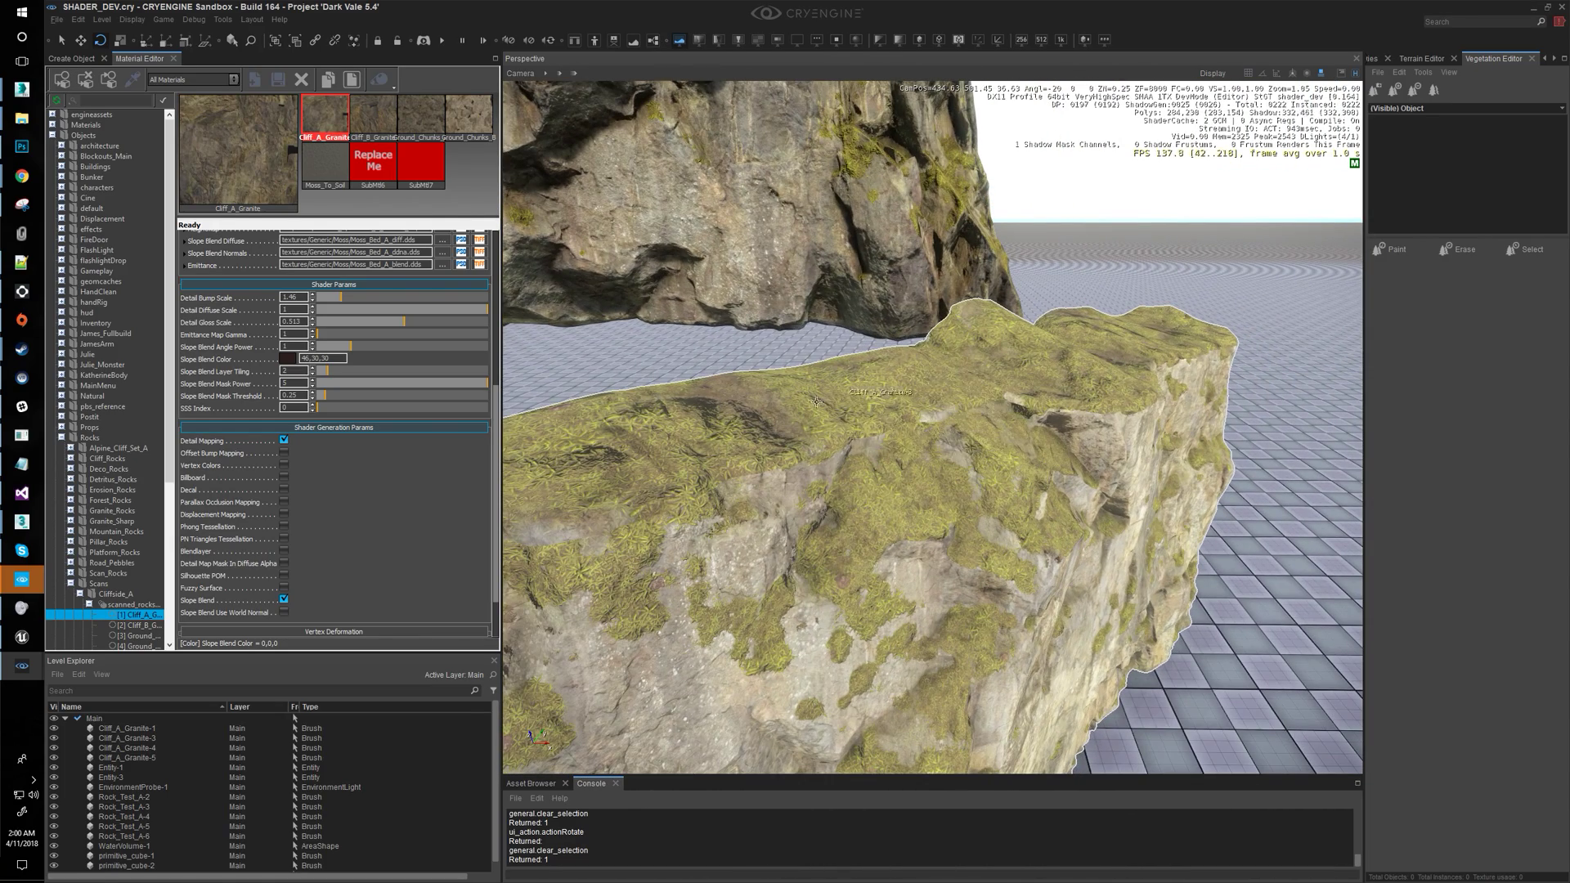
{"action": "key", "text": "w"}
{"action": "right_click_drag", "start_coordinate": [873, 434], "coordinate": [924, 409]}
{"action": "key", "text": "s"}
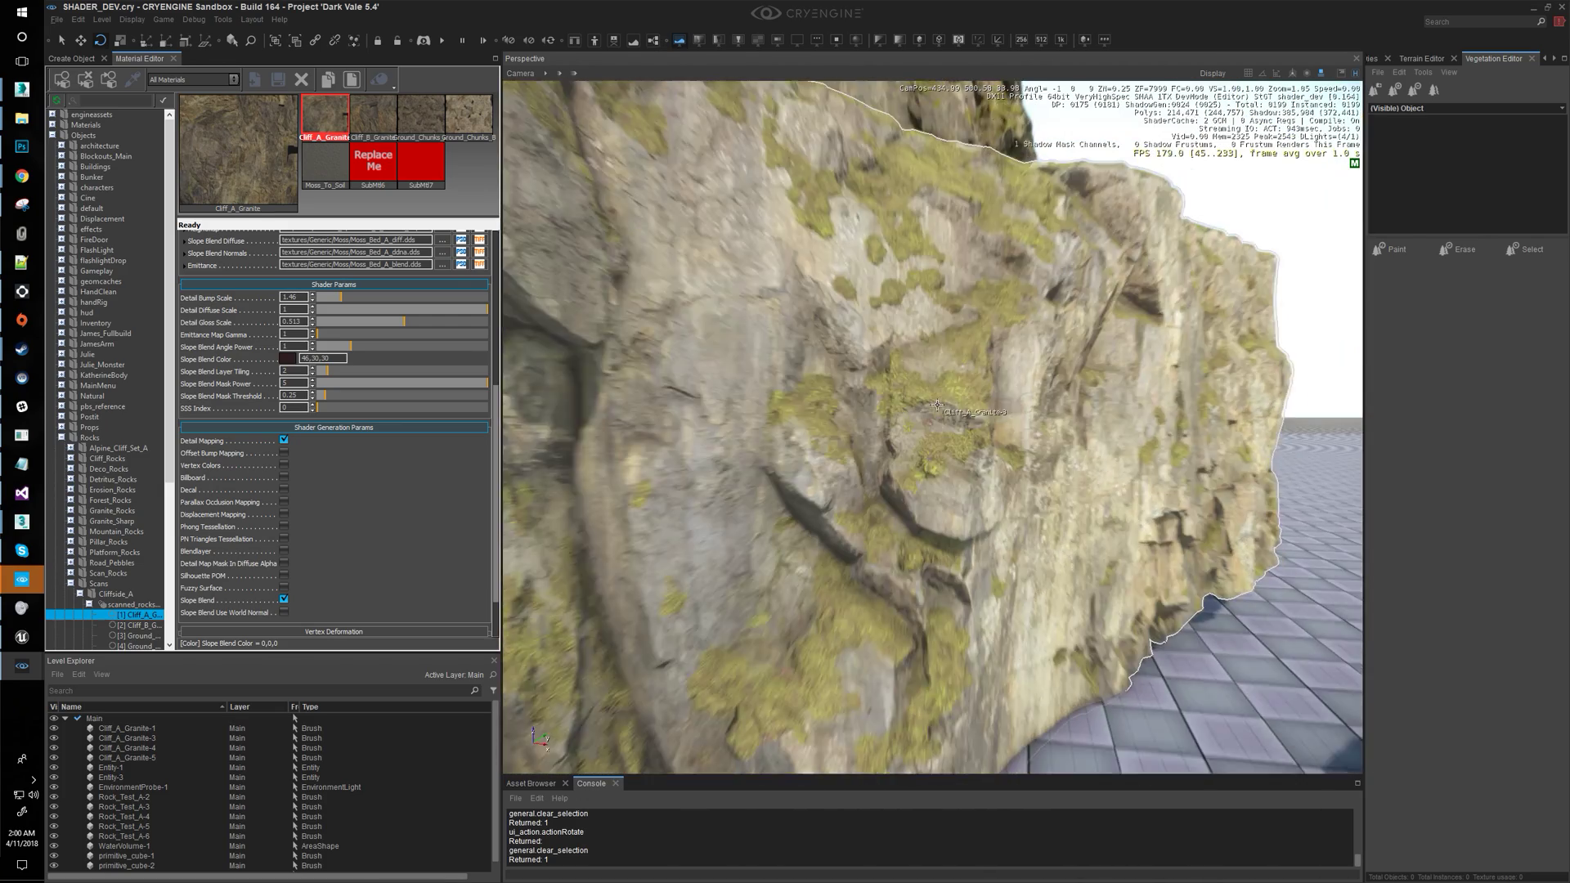
{"action": "key", "text": "w"}
{"action": "scroll", "coordinate": [949, 228], "scroll_direction": "up", "scroll_amount": 2}
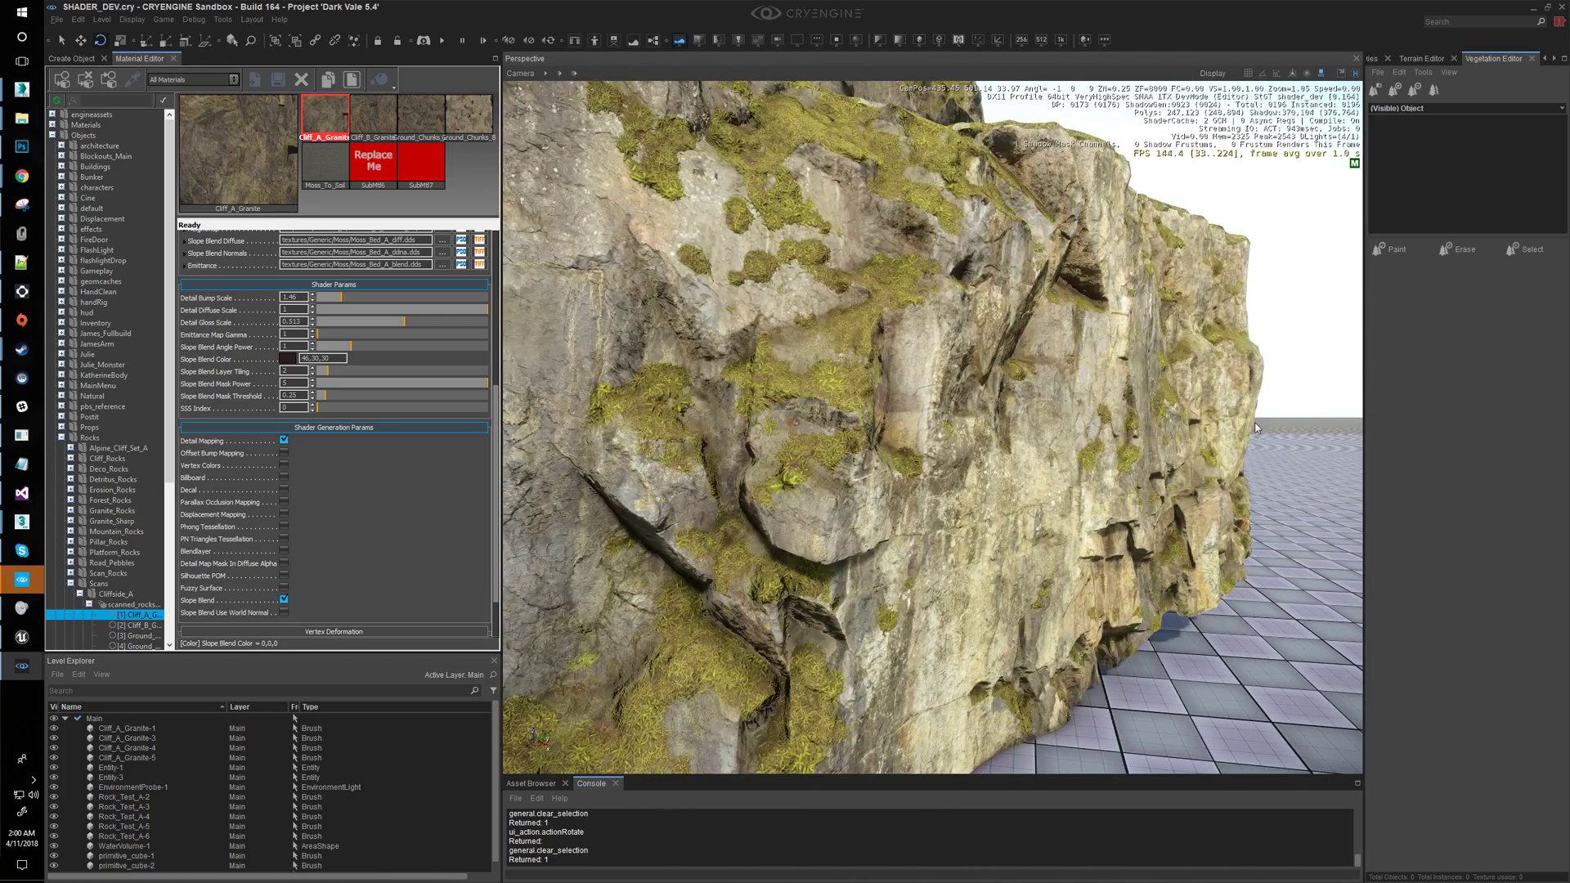
{"action": "key", "text": "s"}
{"action": "right_click_drag", "start_coordinate": [850, 283], "coordinate": [830, 293]}
{"action": "scroll", "coordinate": [1142, 460], "scroll_direction": "down", "scroll_amount": 2}
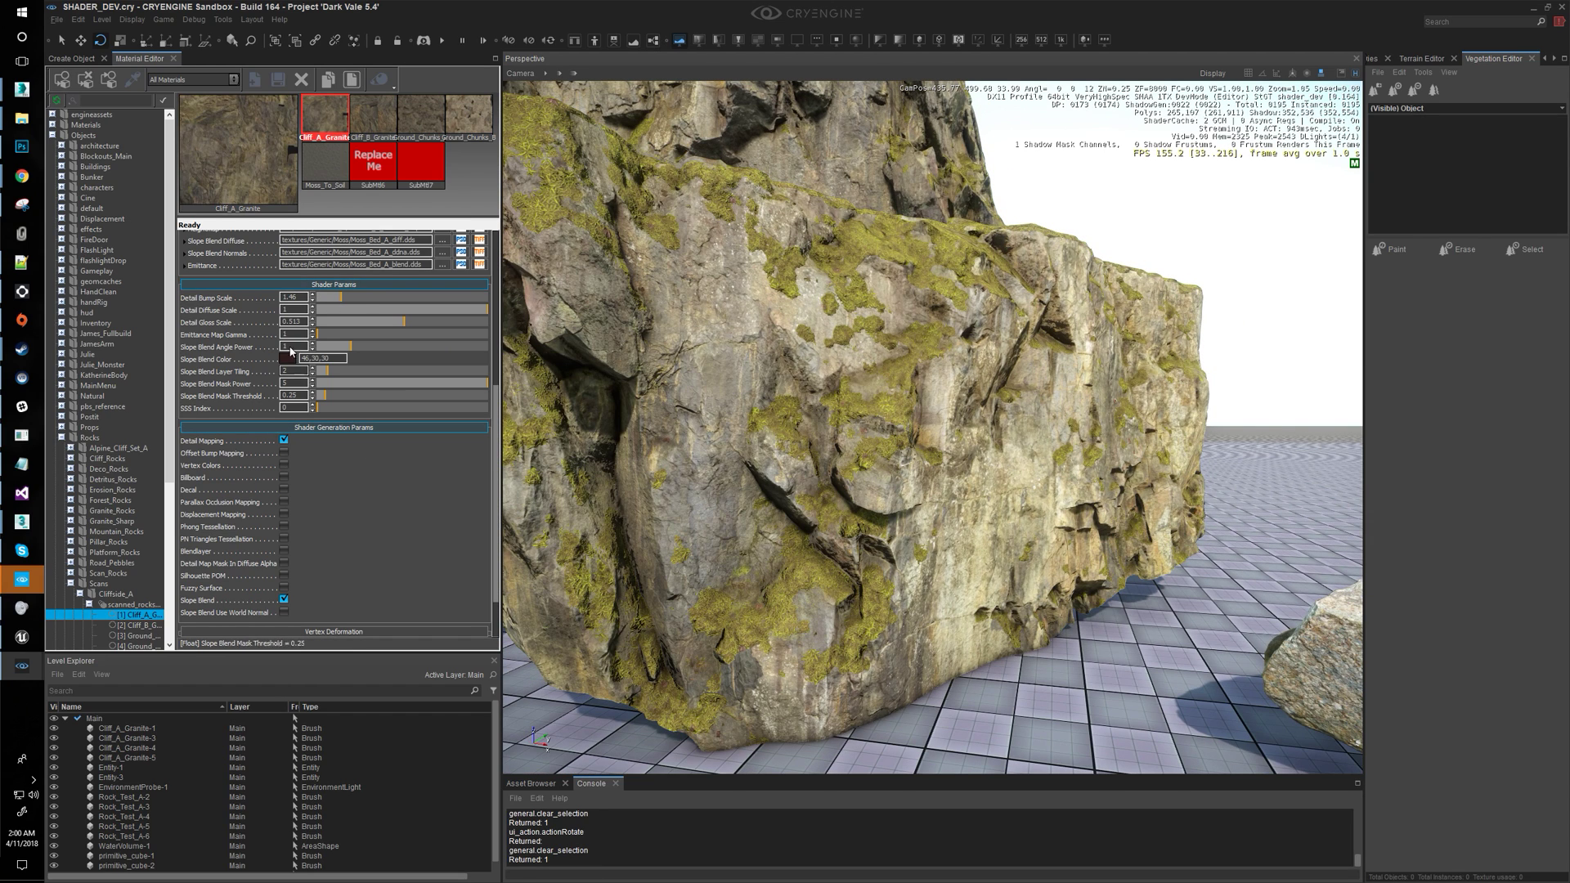
Set the Slope Blend Layer Tiling to 3 on the cliff material
{"action": "left_click", "coordinate": [323, 371]}
{"action": "left_click", "coordinate": [292, 383]}
{"action": "type", "text": "3"}
{"action": "key", "text": "Return"}
{"action": "scroll", "coordinate": [757, 400], "scroll_direction": "up", "scroll_amount": 2}
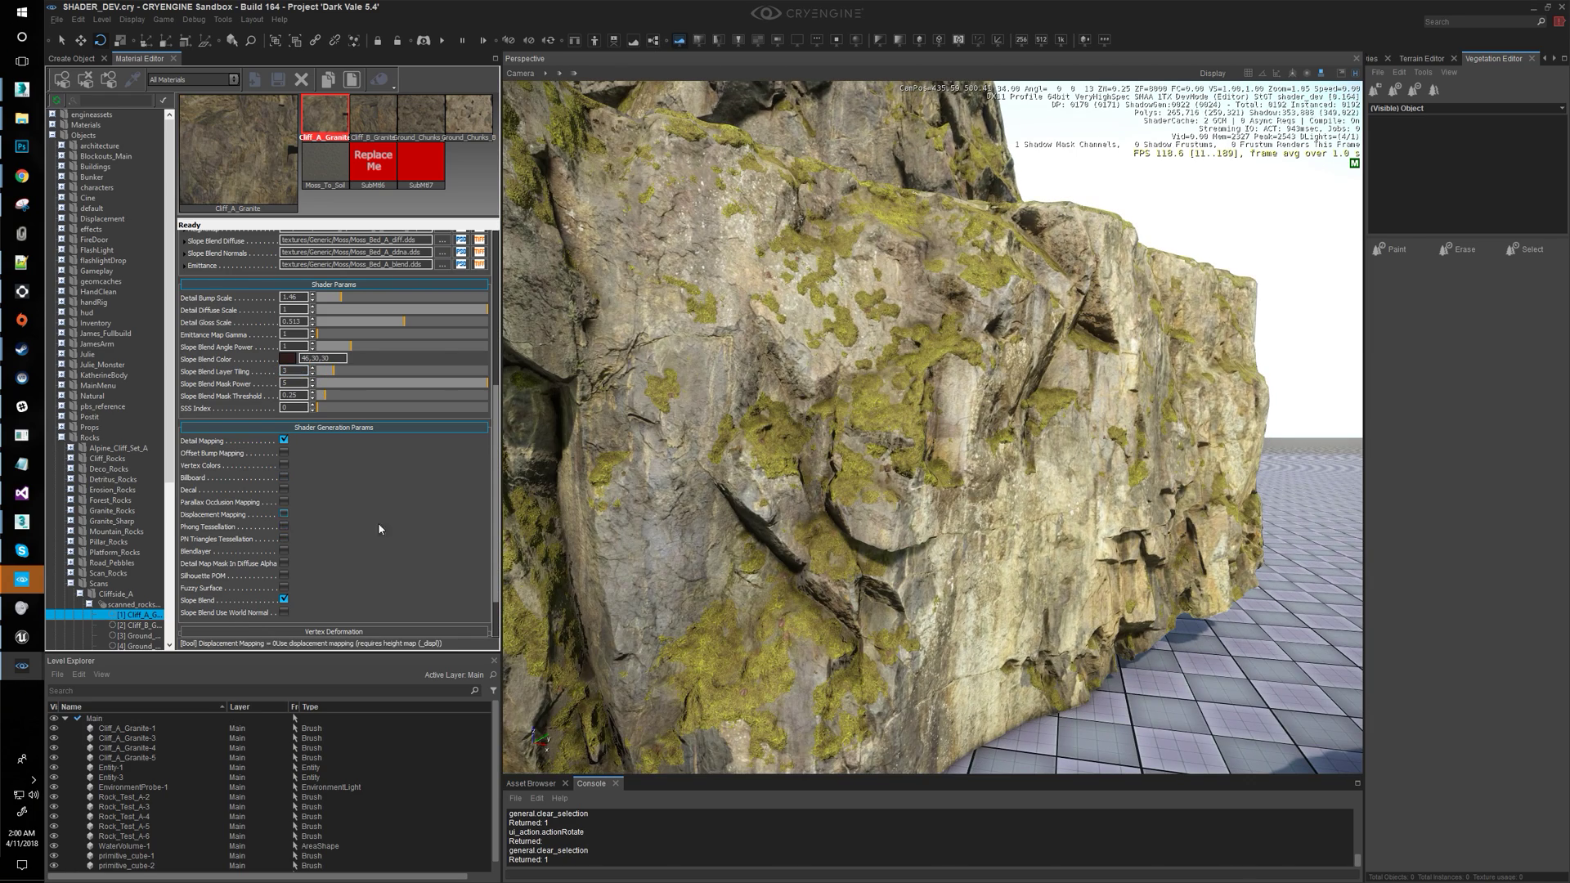
Enable Slope Blend Use World Normal and reduce the viewport's debug information to the frame rate alone
{"action": "left_click", "coordinate": [284, 615]}
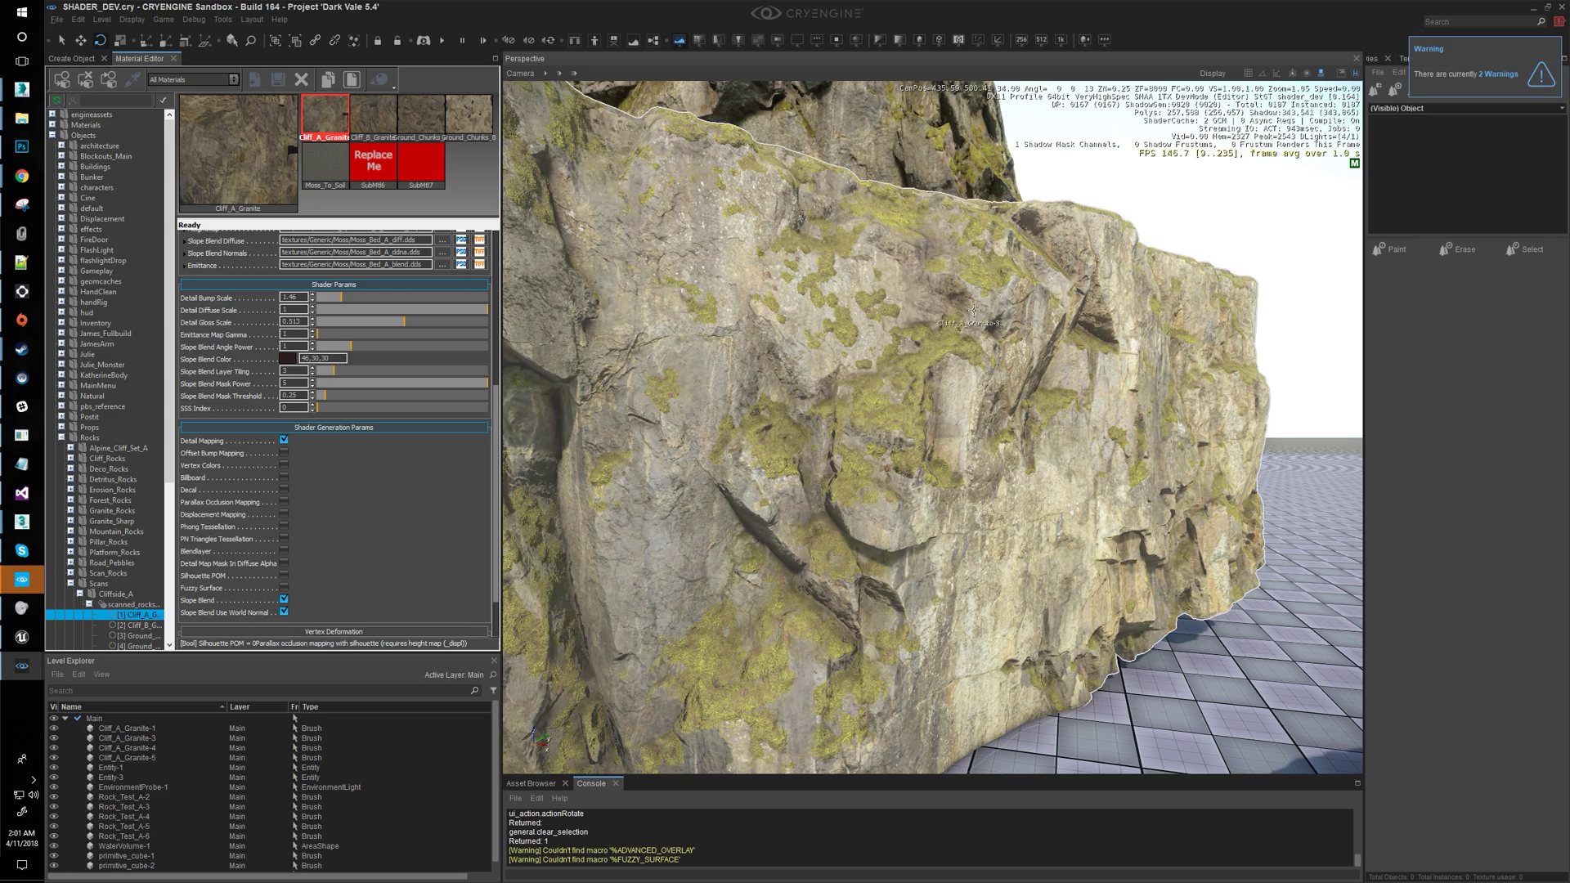
{"action": "left_click", "coordinate": [1343, 75]}
{"action": "left_click", "coordinate": [1344, 75]}
{"action": "right_click_drag", "start_coordinate": [910, 358], "coordinate": [895, 351]}
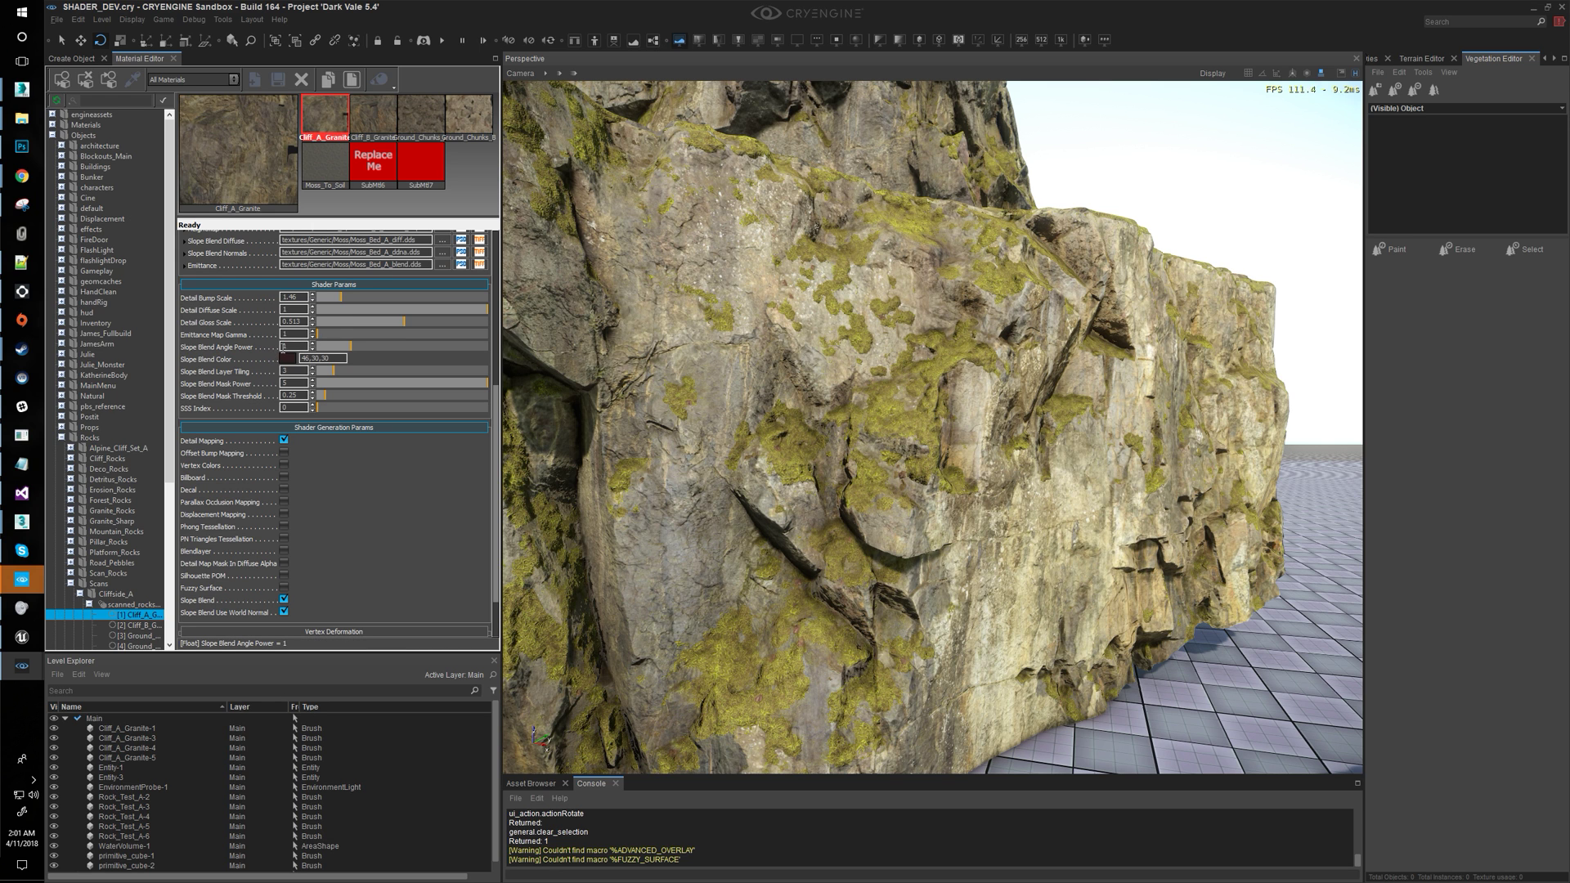
Raise the Slope Blend Angle Power to its maximum of 5
{"action": "left_click_drag", "start_coordinate": [353, 353], "coordinate": [491, 352]}
{"action": "key", "text": "w"}
{"action": "mouse_move", "coordinate": [665, 387]}
{"action": "right_mouse_down"}
{"action": "mouse_move", "coordinate": [580, 392]}
{"action": "mouse_move", "coordinate": [665, 386]}
{"action": "right_mouse_up"}
{"action": "right_click_drag", "start_coordinate": [783, 319], "coordinate": [777, 265]}
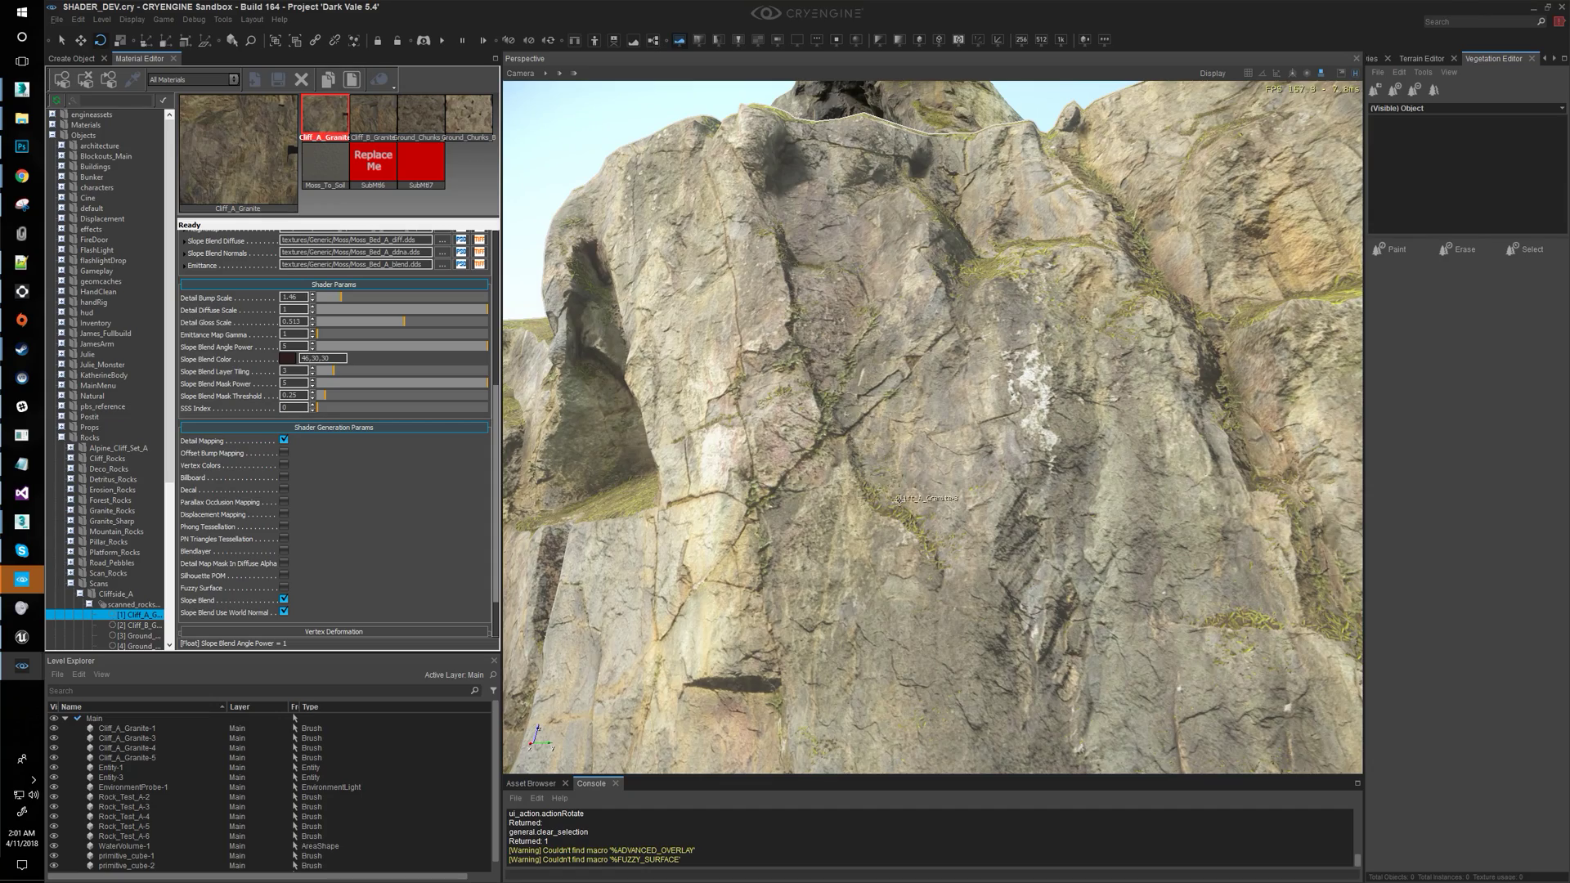
Examine how the moss sits on the ledges and upward-facing slopes of the cliffs, both close up and from a distance
{"action": "right_click_drag", "start_coordinate": [898, 501], "coordinate": [974, 543]}
{"action": "key", "text": "w"}
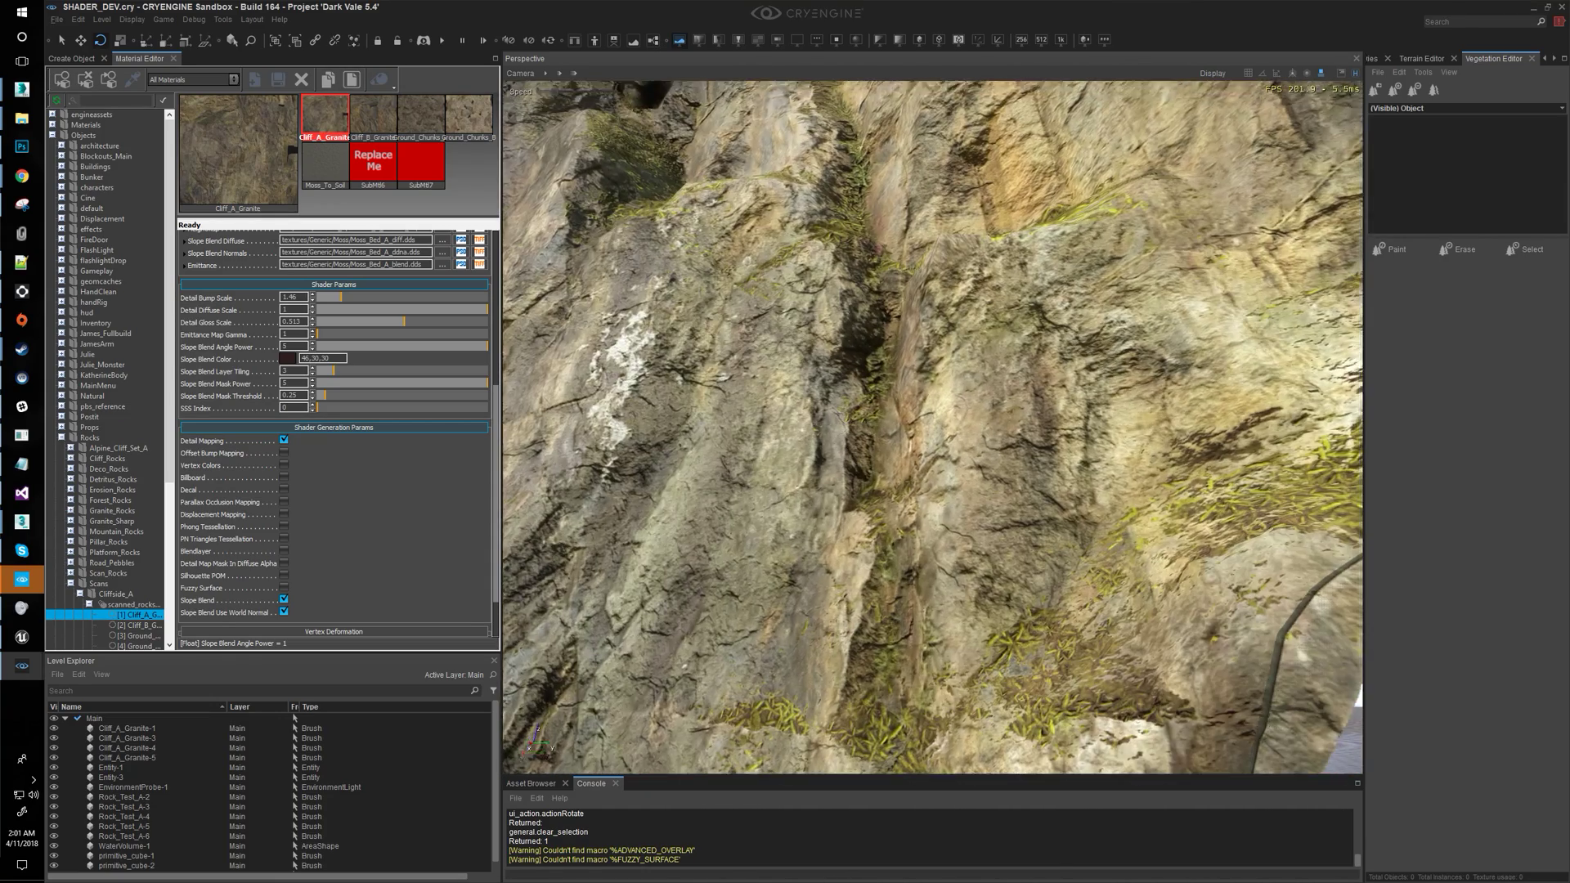
{"action": "key", "text": "s"}
{"action": "mouse_move", "coordinate": [1030, 458]}
{"action": "right_mouse_down"}
{"action": "mouse_move", "coordinate": [1002, 442]}
{"action": "mouse_move", "coordinate": [1031, 438]}
{"action": "right_mouse_up"}
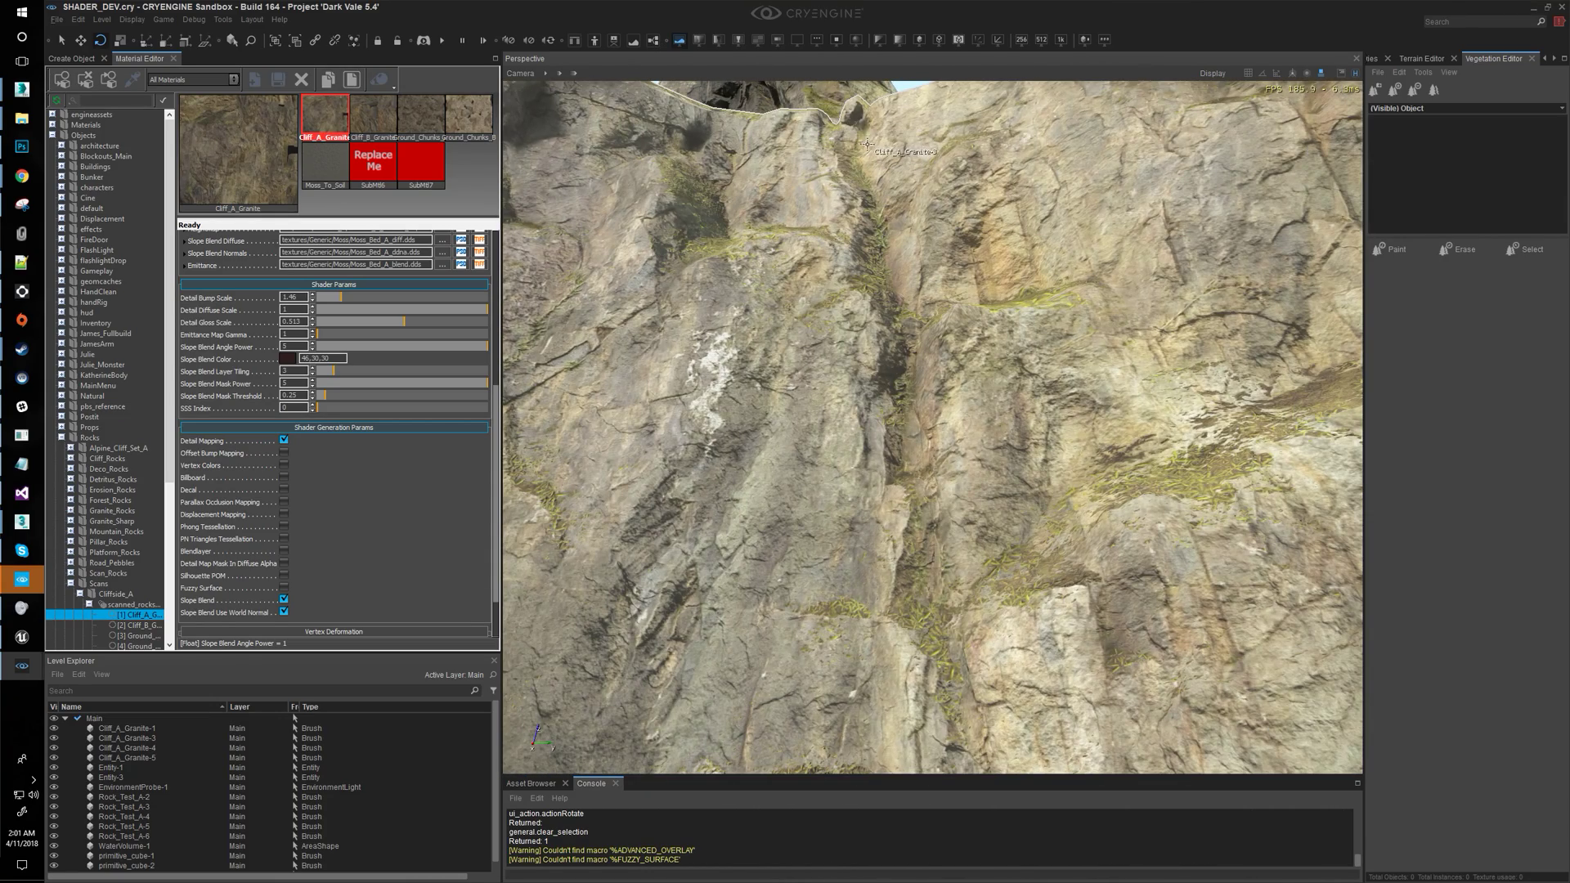
{"action": "scroll", "coordinate": [890, 131], "scroll_direction": "down", "scroll_amount": 5}
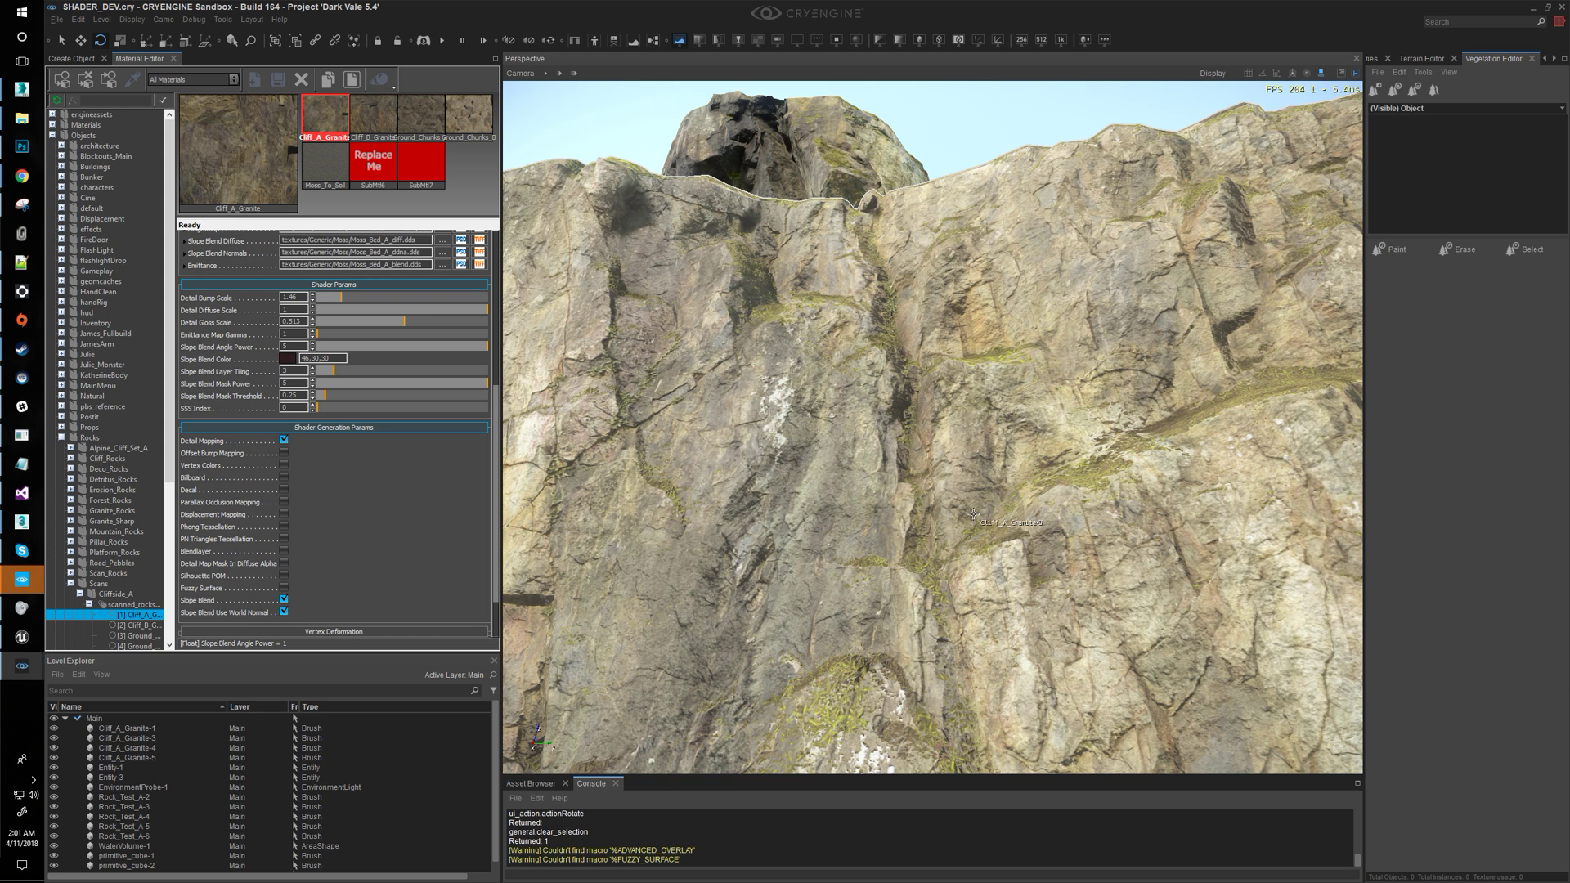
{"action": "right_click_drag", "start_coordinate": [988, 472], "coordinate": [1020, 418]}
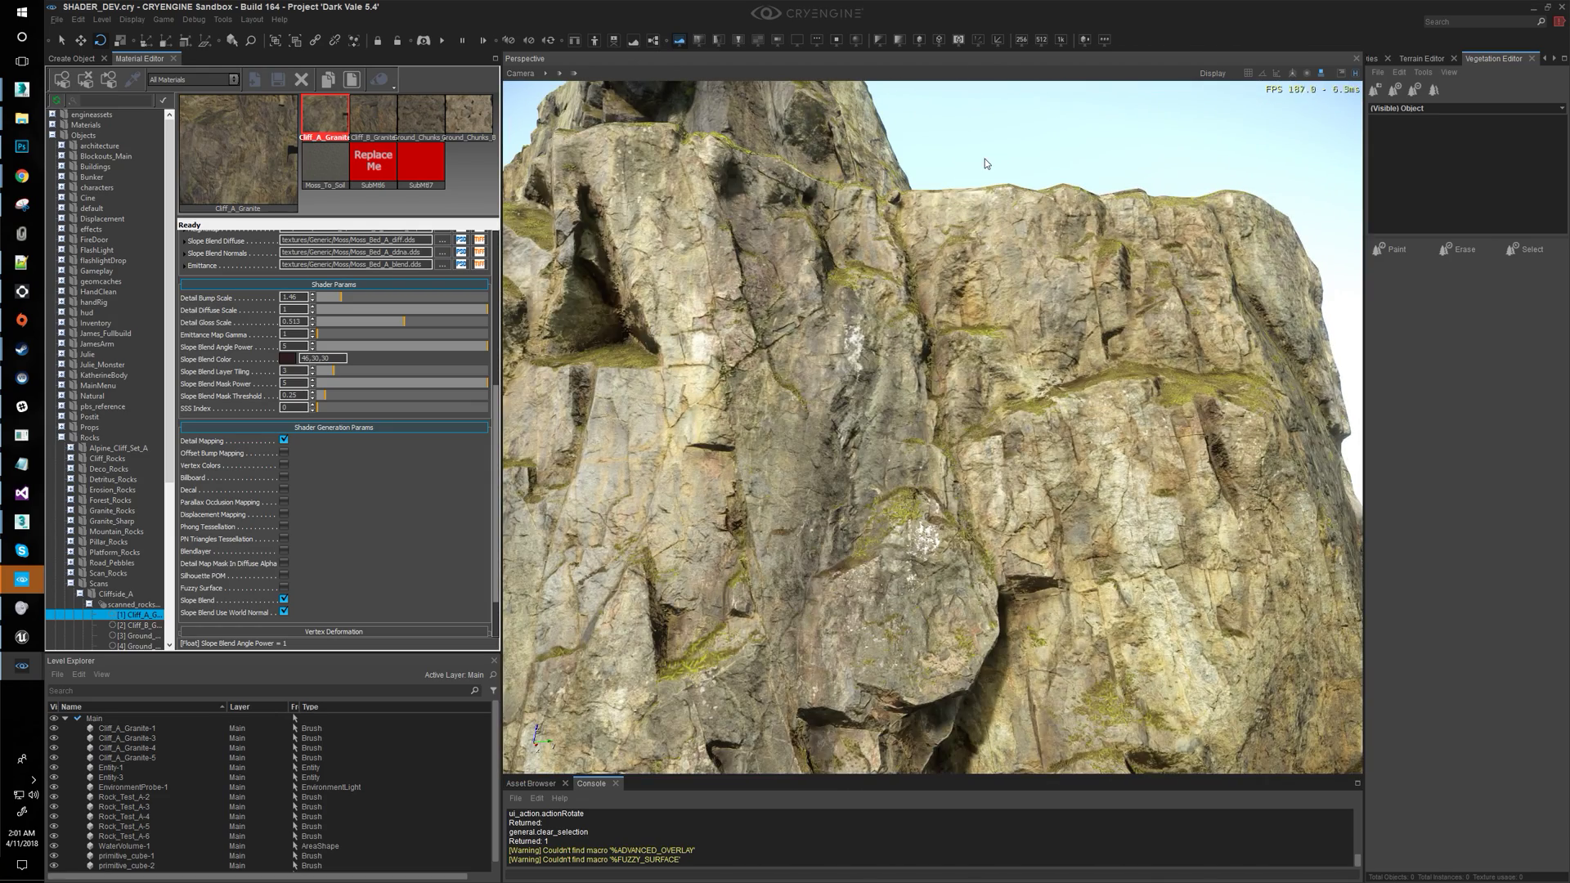
{"action": "key", "text": "w"}
{"action": "right_click", "coordinate": [914, 389]}
{"action": "right_click_drag", "start_coordinate": [855, 281], "coordinate": [893, 384]}
{"action": "key", "text": "s"}
{"action": "key", "text": "s"}
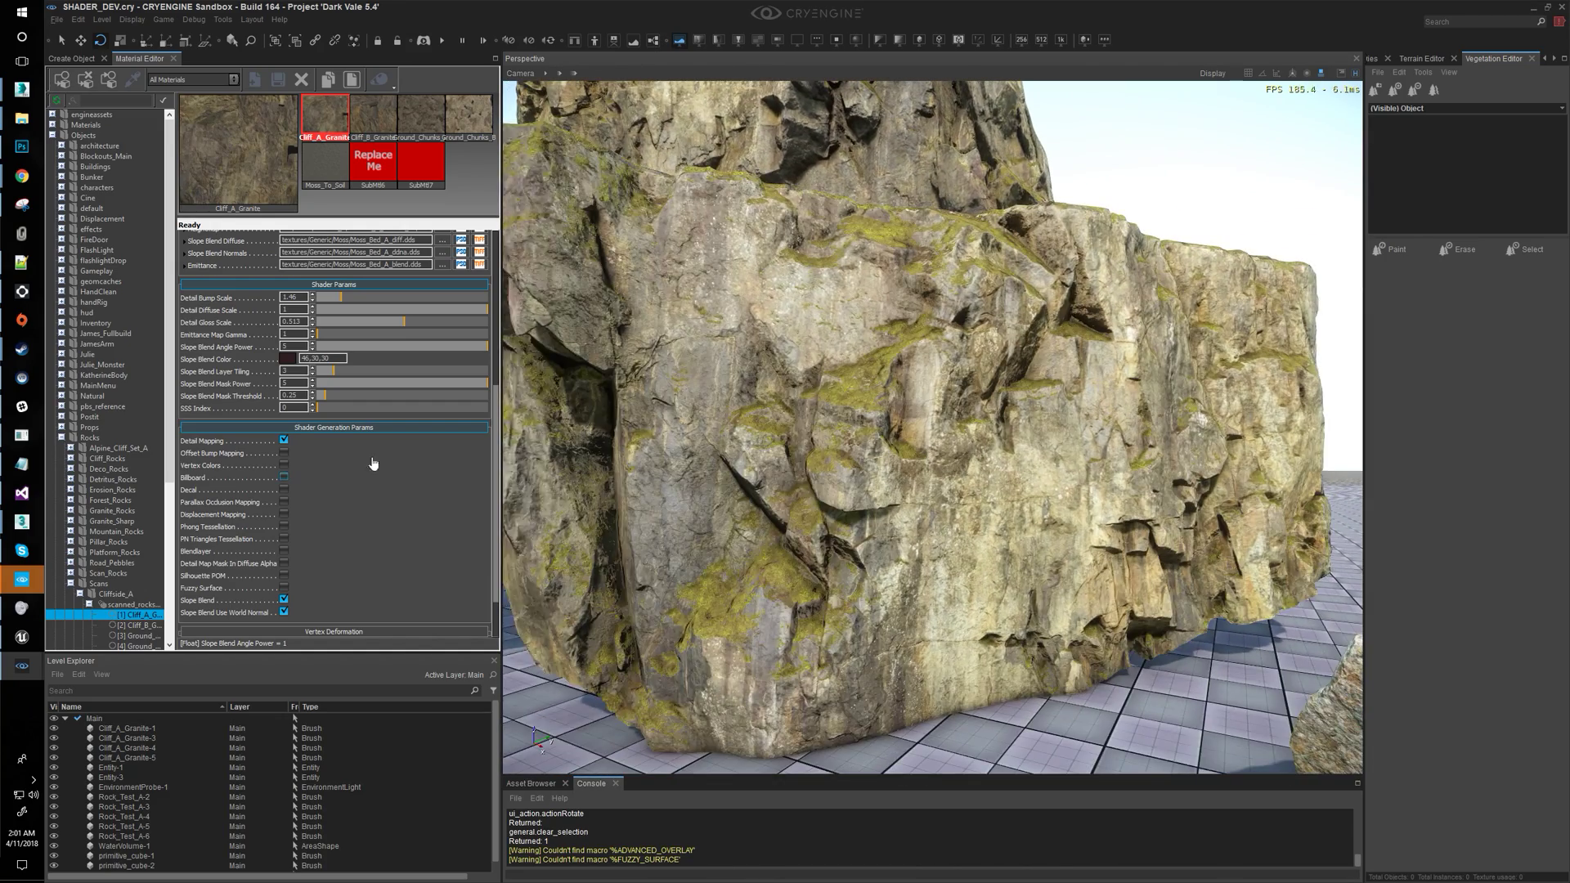
{"action": "key", "text": "d"}
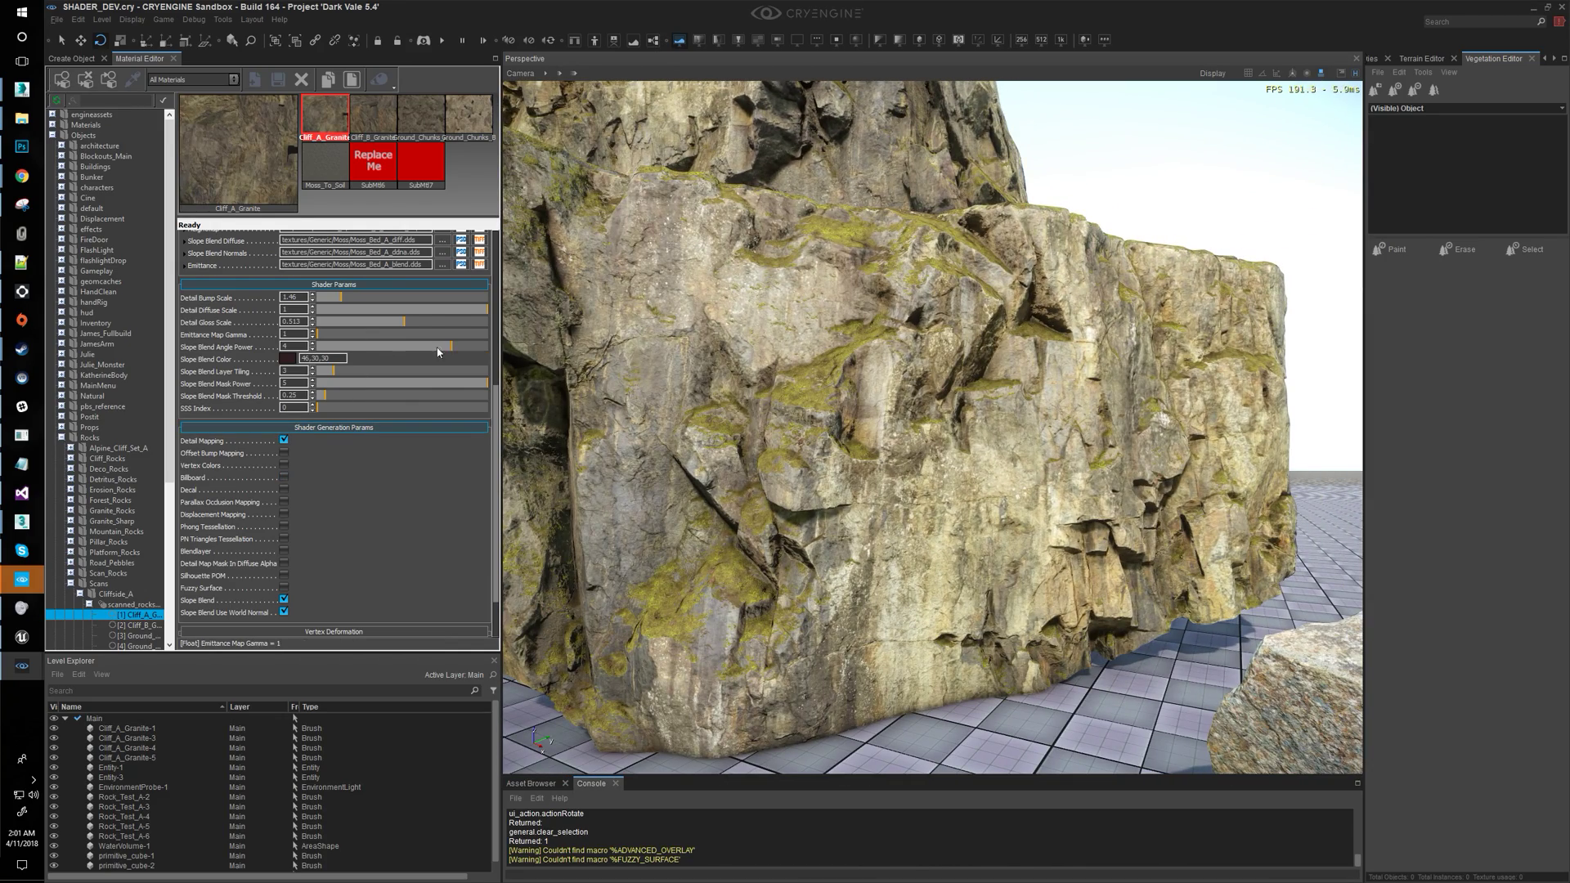
Set the Slope Blend Angle Power to about 4.643, the Mask Threshold to about 0.679 and the Mask Power to about 2.714
{"action": "mouse_move", "coordinate": [439, 352]}
{"action": "left_mouse_down"}
{"action": "mouse_move", "coordinate": [389, 366]}
{"action": "mouse_move", "coordinate": [452, 365]}
{"action": "left_mouse_up"}
{"action": "key", "text": "w"}
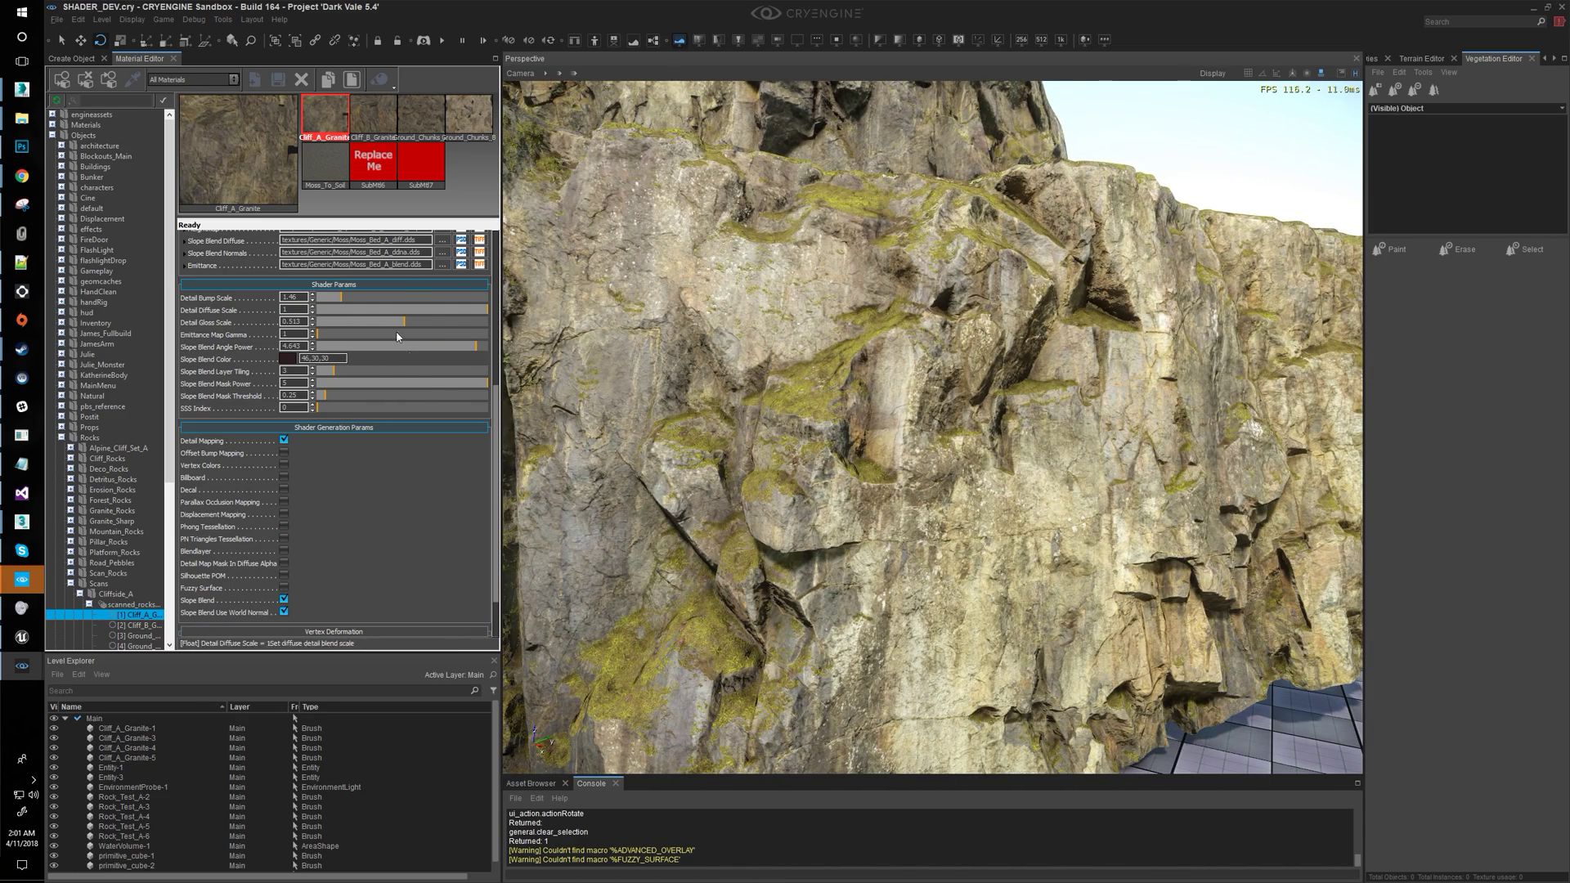
{"action": "mouse_move", "coordinate": [322, 403]}
{"action": "left_mouse_down"}
{"action": "mouse_move", "coordinate": [424, 404]}
{"action": "mouse_move", "coordinate": [341, 402]}
{"action": "left_mouse_up"}
{"action": "mouse_move", "coordinate": [368, 384]}
{"action": "left_mouse_down"}
{"action": "mouse_move", "coordinate": [350, 387]}
{"action": "mouse_move", "coordinate": [378, 389]}
{"action": "left_mouse_up"}
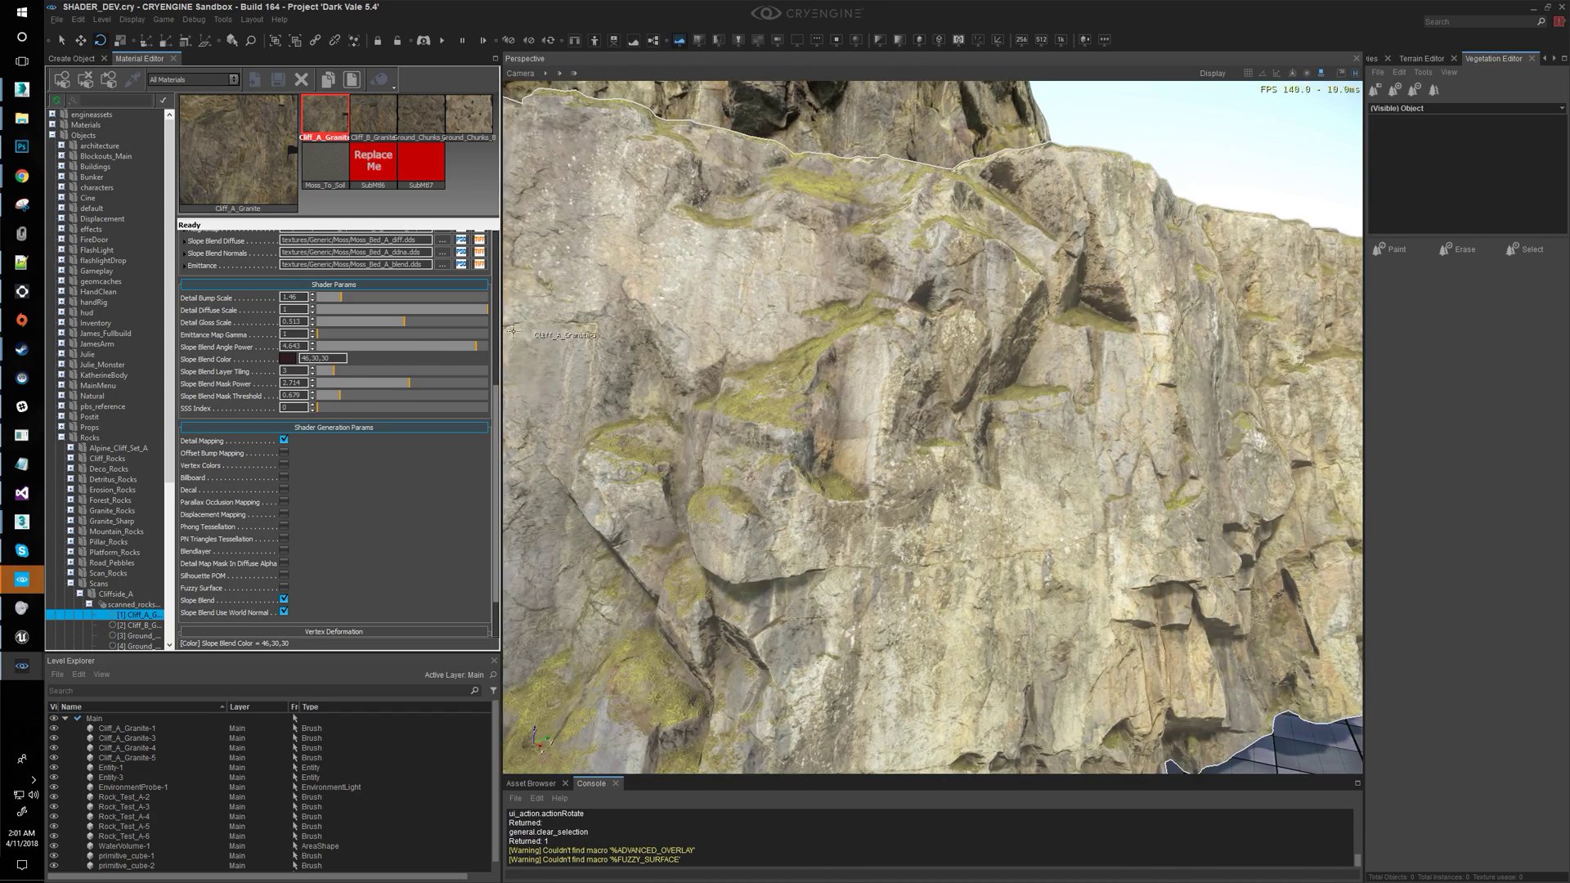
Lower the Slope Blend Angle Power to about 3.071 and the Slope Blend Mask Threshold to about 0.143
{"action": "left_click_drag", "start_coordinate": [477, 346], "coordinate": [402, 354]}
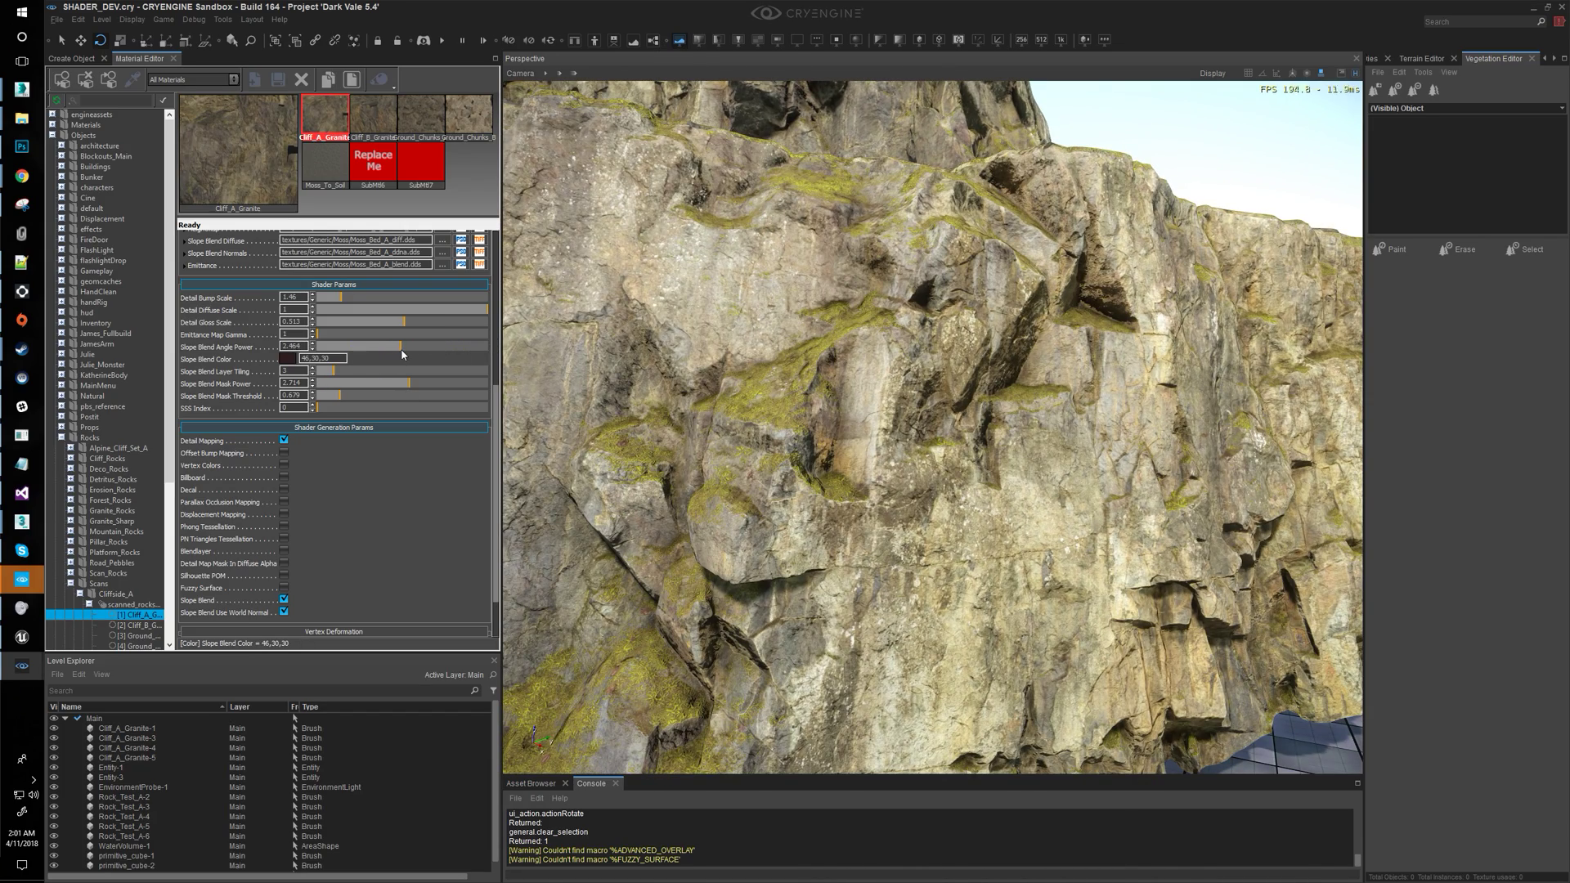
{"action": "key", "text": "s"}
{"action": "mouse_move", "coordinate": [527, 366]}
{"action": "right_mouse_down"}
{"action": "mouse_move", "coordinate": [581, 376]}
{"action": "mouse_move", "coordinate": [540, 369]}
{"action": "right_mouse_up"}
{"action": "key", "text": "w"}
{"action": "scroll", "coordinate": [565, 372], "scroll_direction": "down", "scroll_amount": 1}
{"action": "key", "text": "s"}
{"action": "key", "text": "w"}
{"action": "left_click_drag", "start_coordinate": [350, 396], "coordinate": [322, 396]}
{"action": "right_click_drag", "start_coordinate": [911, 457], "coordinate": [912, 456]}
{"action": "key", "text": "w"}
{"action": "key", "text": "s"}
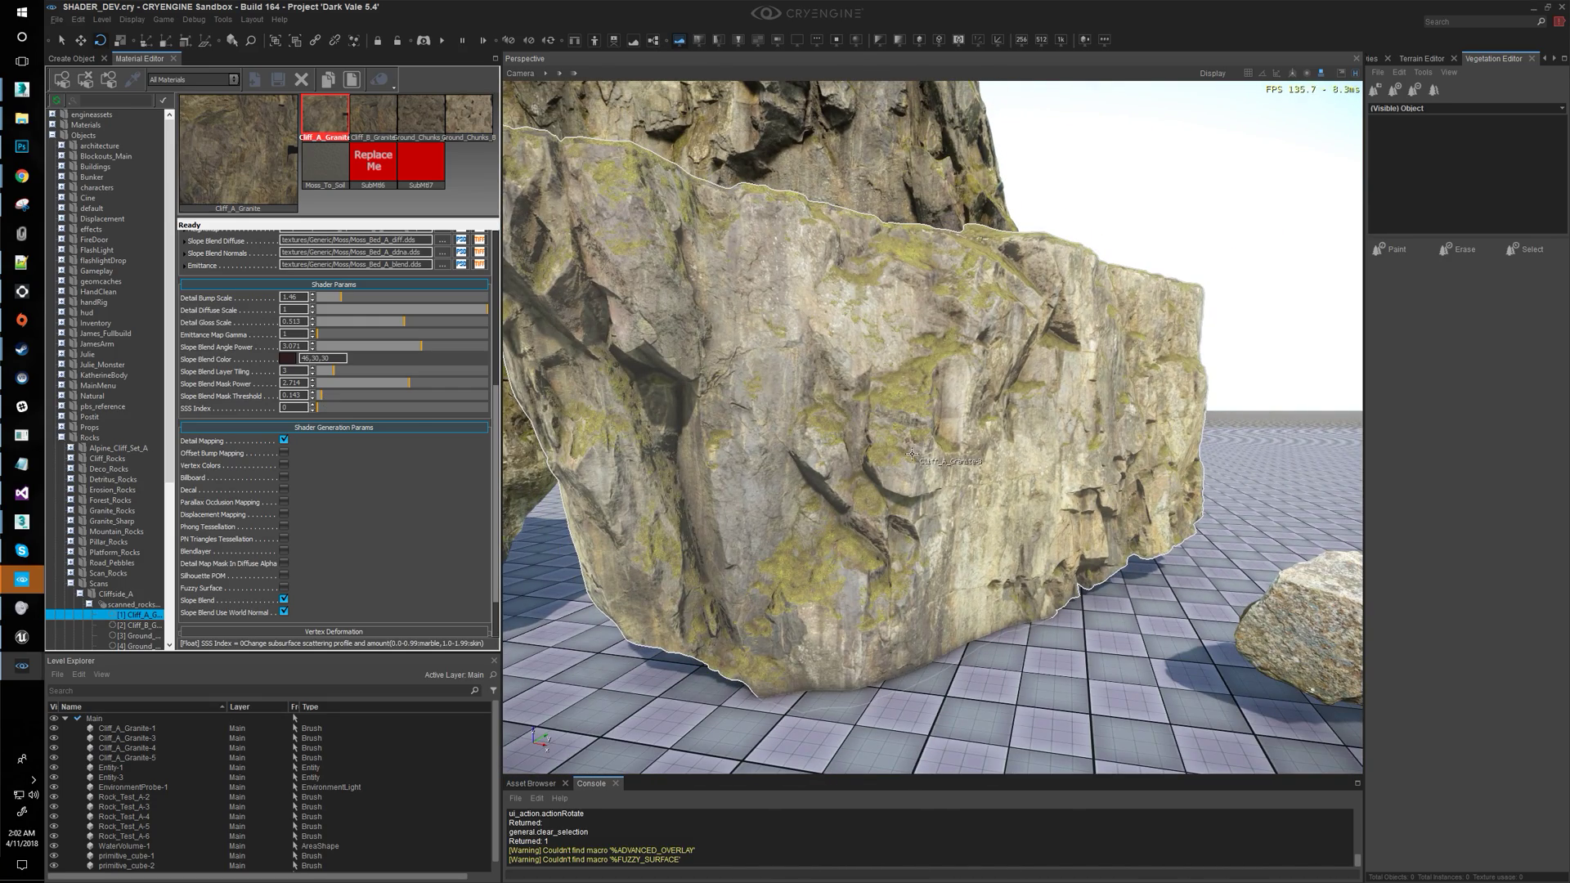
Rotate the Cliff_A_Granite-3 rock so its front face leans back towards the sky, and clear the selection
{"action": "left_click", "coordinate": [988, 470]}
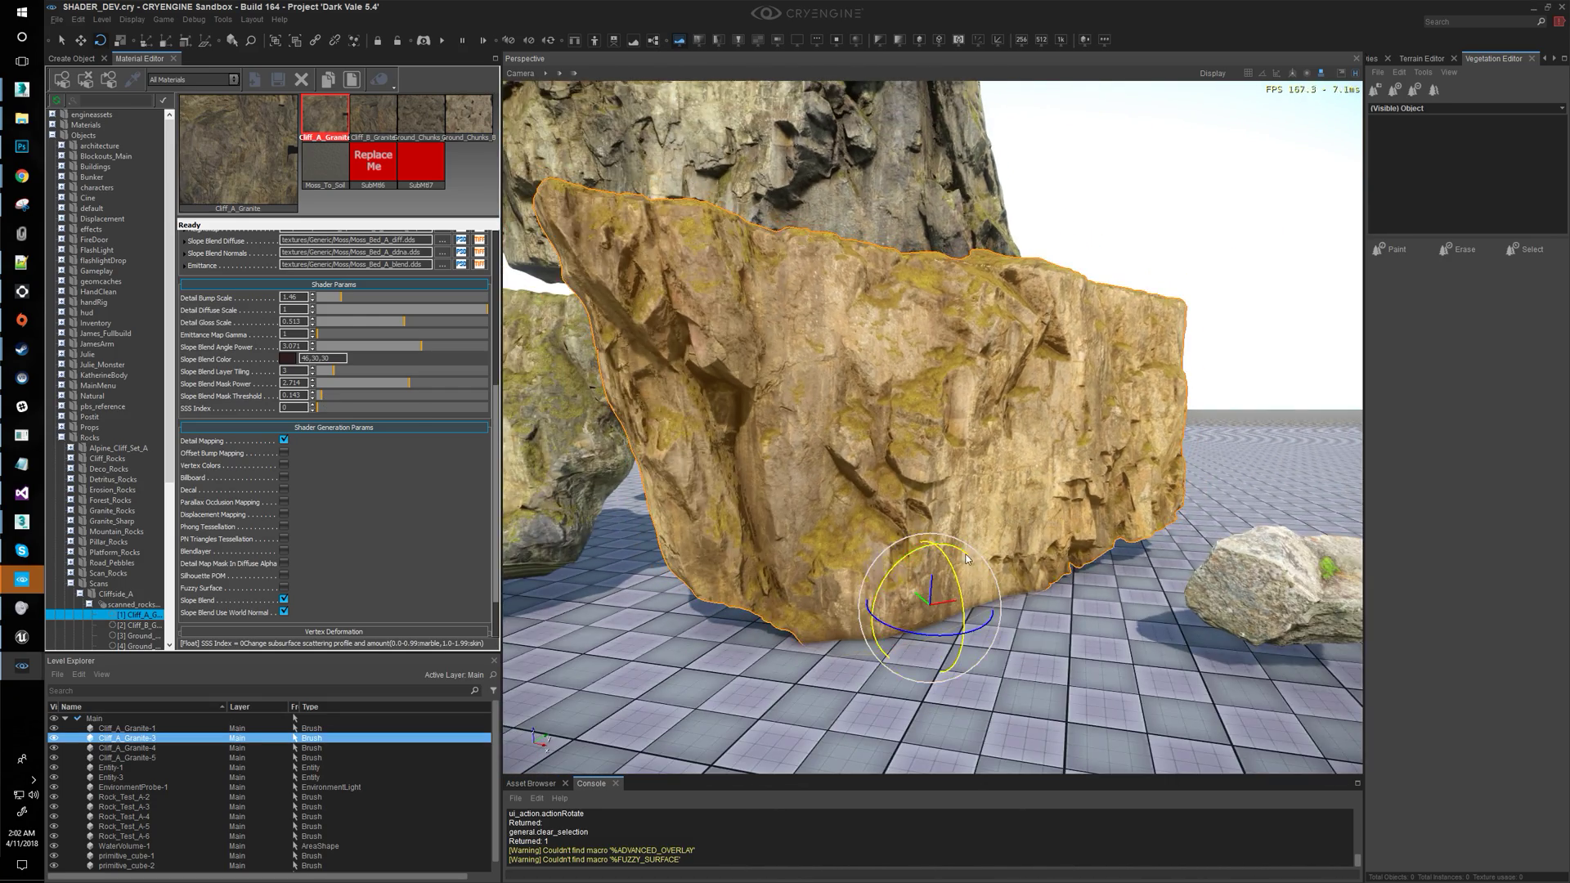
{"action": "left_click_drag", "start_coordinate": [954, 602], "coordinate": [947, 583]}
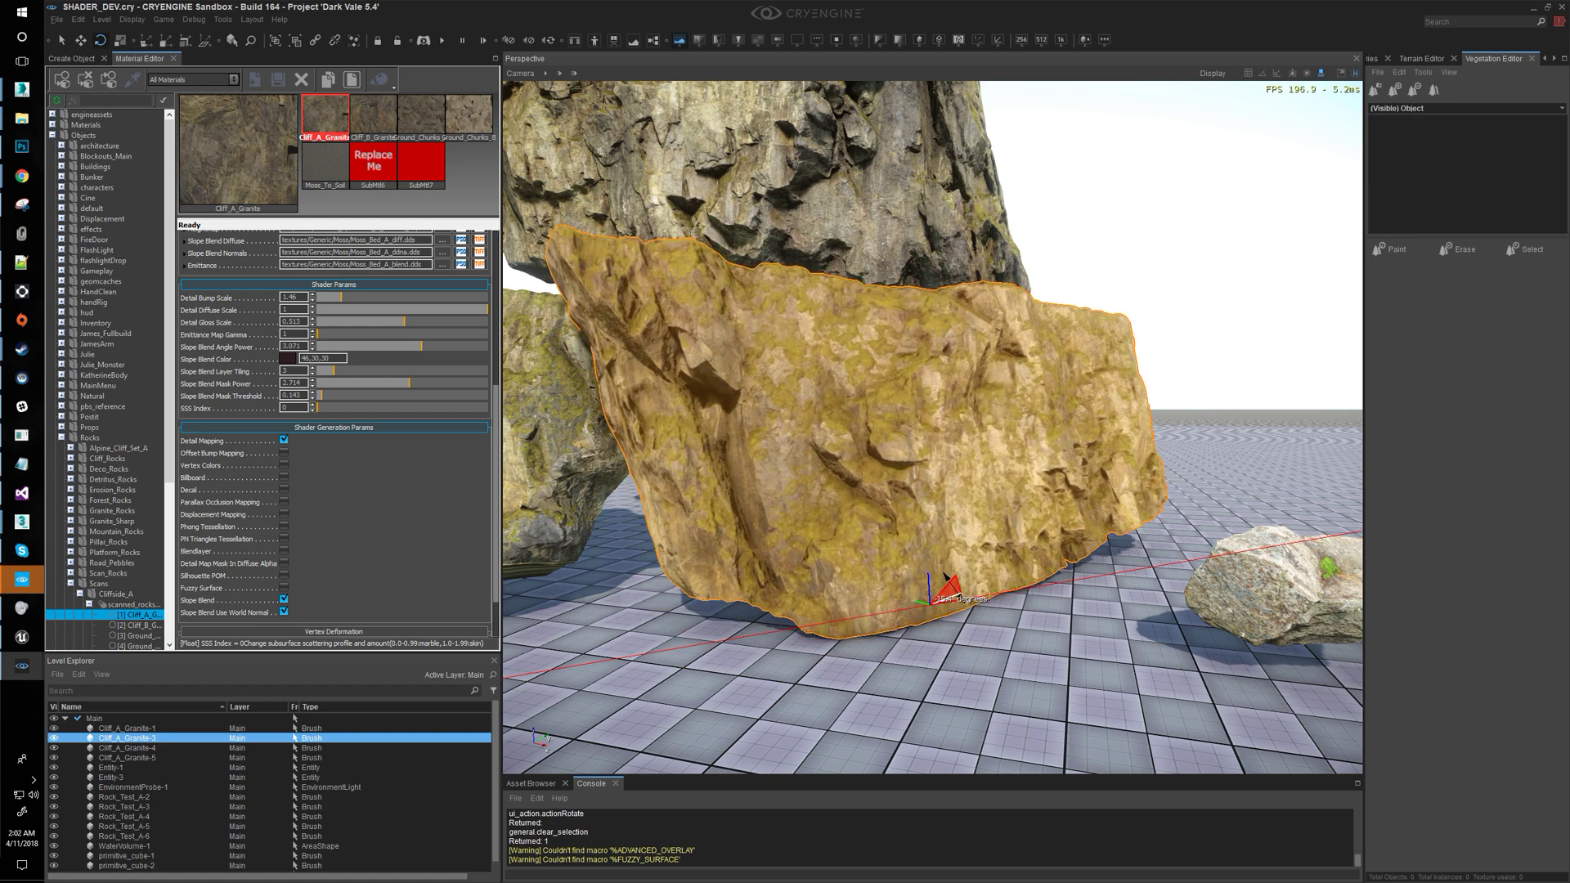
{"action": "left_click_drag", "start_coordinate": [943, 577], "coordinate": [942, 576]}
{"action": "key", "text": "w"}
{"action": "right_click_drag", "start_coordinate": [942, 575], "coordinate": [826, 572]}
{"action": "key", "text": "d"}
{"action": "key", "text": "Escape"}
Enable Vertex Colors in the shader generation parameters and examine the masked areas on the tilted rock's face
{"action": "key", "text": "w"}
{"action": "key", "text": "s"}
{"action": "key", "text": "w"}
{"action": "key", "text": "s"}
{"action": "key", "text": "w"}
{"action": "key", "text": "s"}
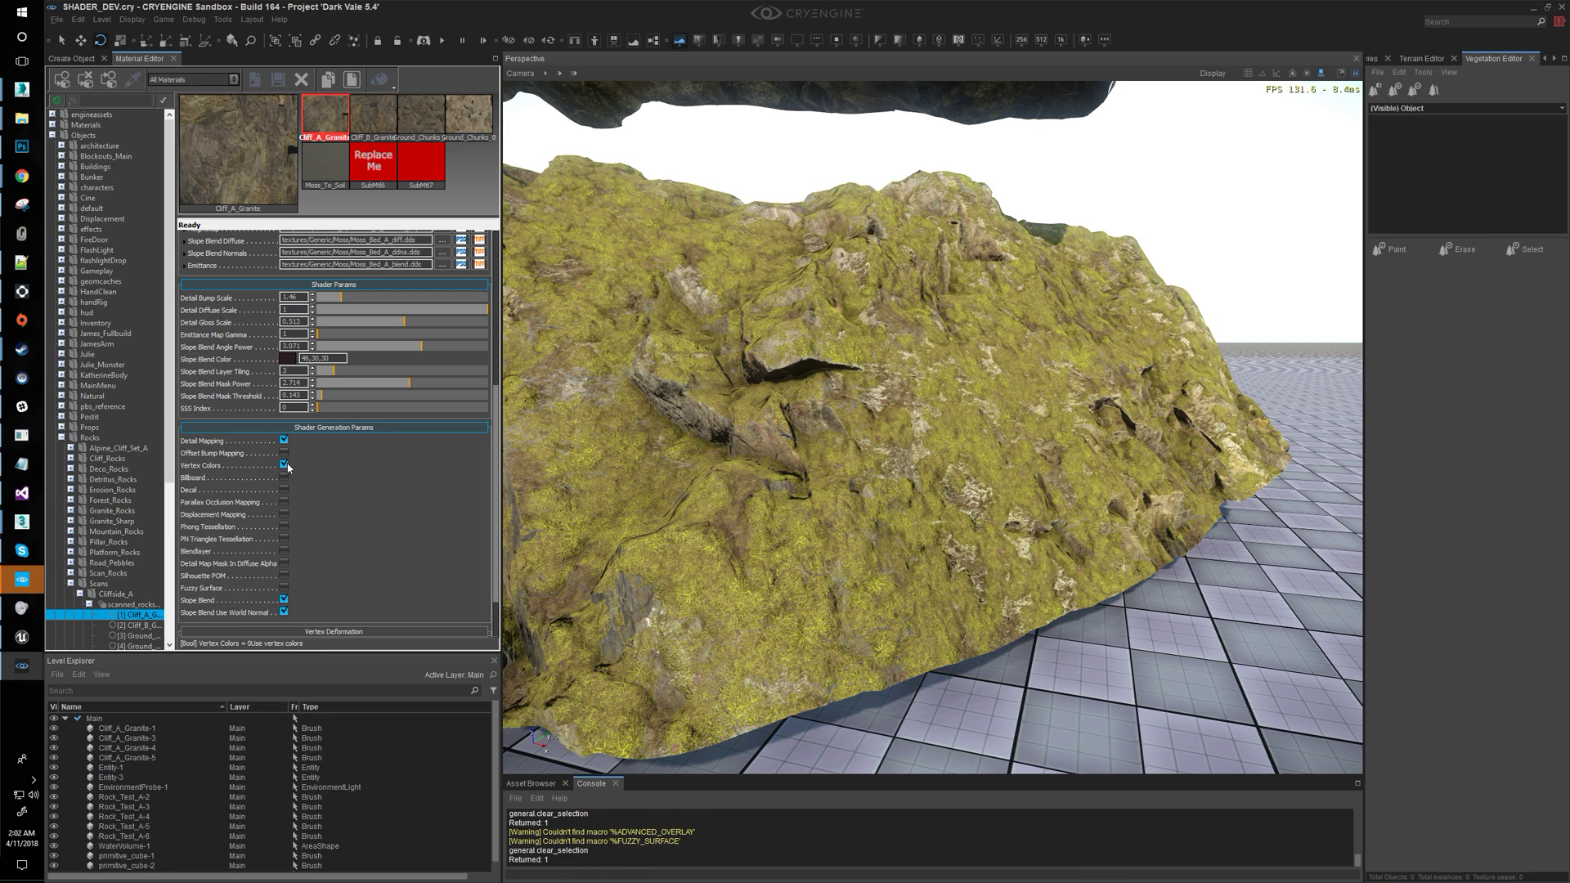
{"action": "left_click", "coordinate": [284, 464]}
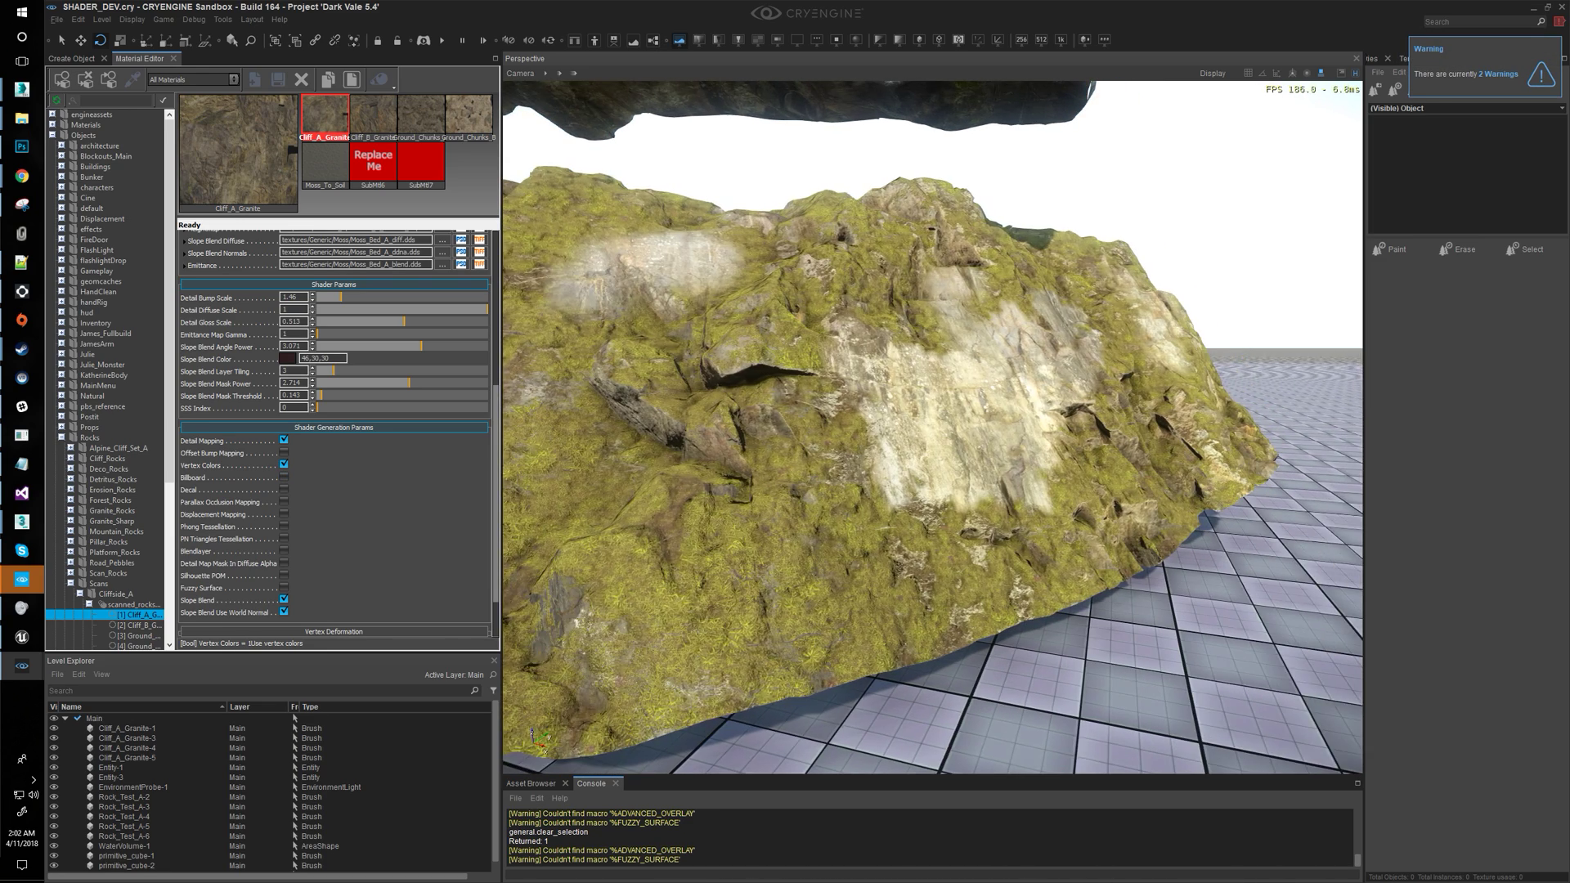
{"action": "right_click_drag", "start_coordinate": [978, 394], "coordinate": [962, 392]}
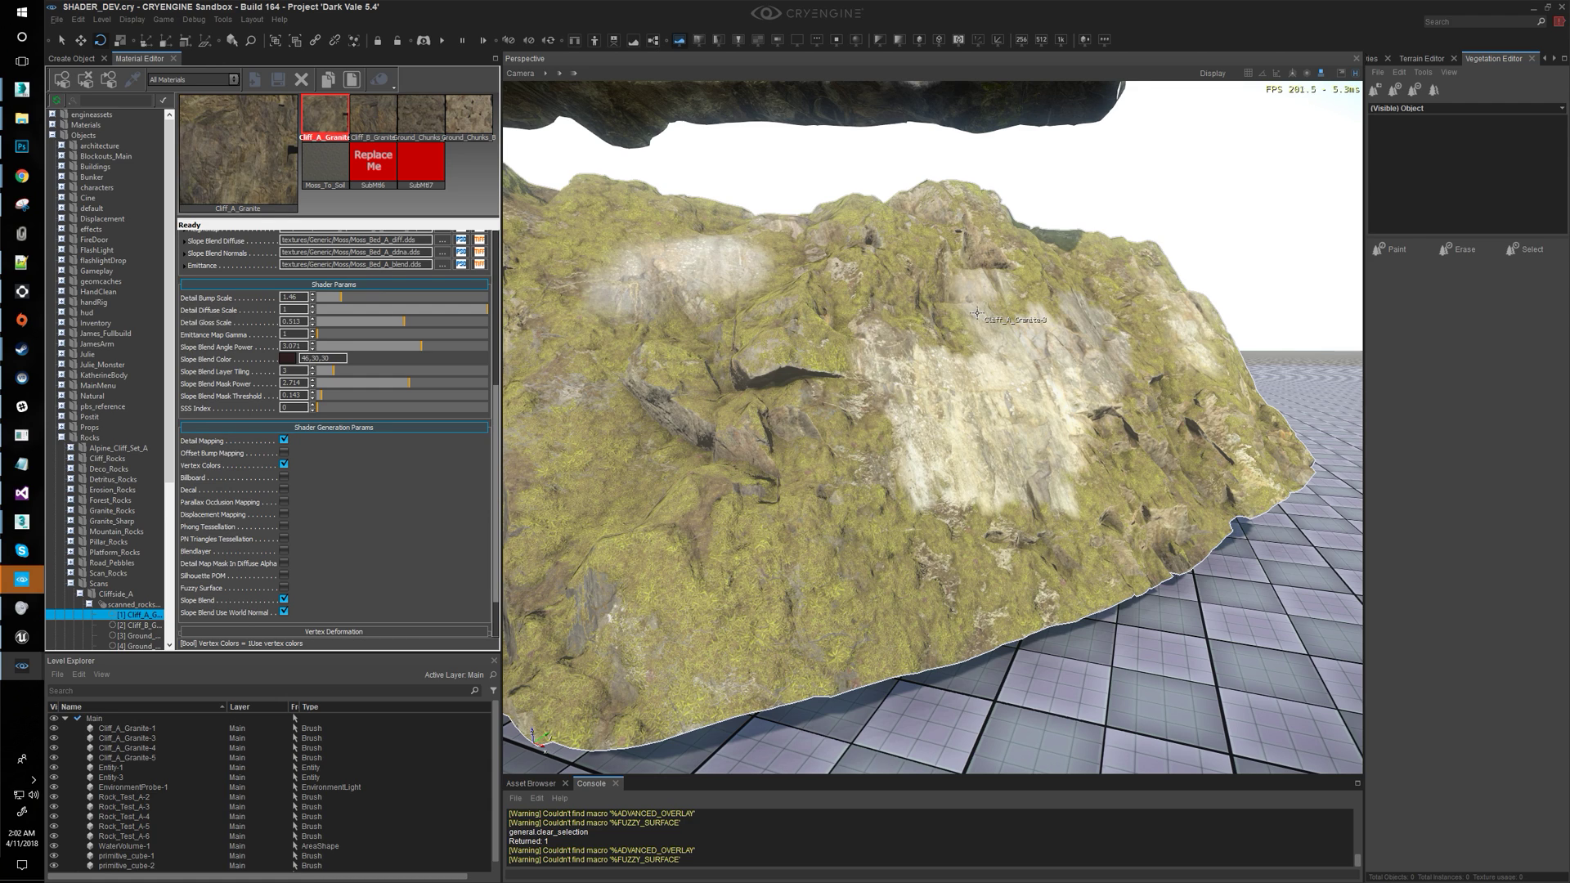
{"action": "right_click_drag", "start_coordinate": [897, 329], "coordinate": [926, 310]}
{"action": "mouse_move", "coordinate": [1014, 417]}
{"action": "right_mouse_down"}
{"action": "mouse_move", "coordinate": [1055, 416]}
{"action": "mouse_move", "coordinate": [1011, 446]}
{"action": "right_mouse_up"}
Select the Cliff_A_Granite-3 rock again and adjust its backward tilt
{"action": "left_click", "coordinate": [1055, 415]}
{"action": "left_click_drag", "start_coordinate": [927, 667], "coordinate": [901, 641]}
{"action": "right_click_drag", "start_coordinate": [895, 626], "coordinate": [810, 544]}
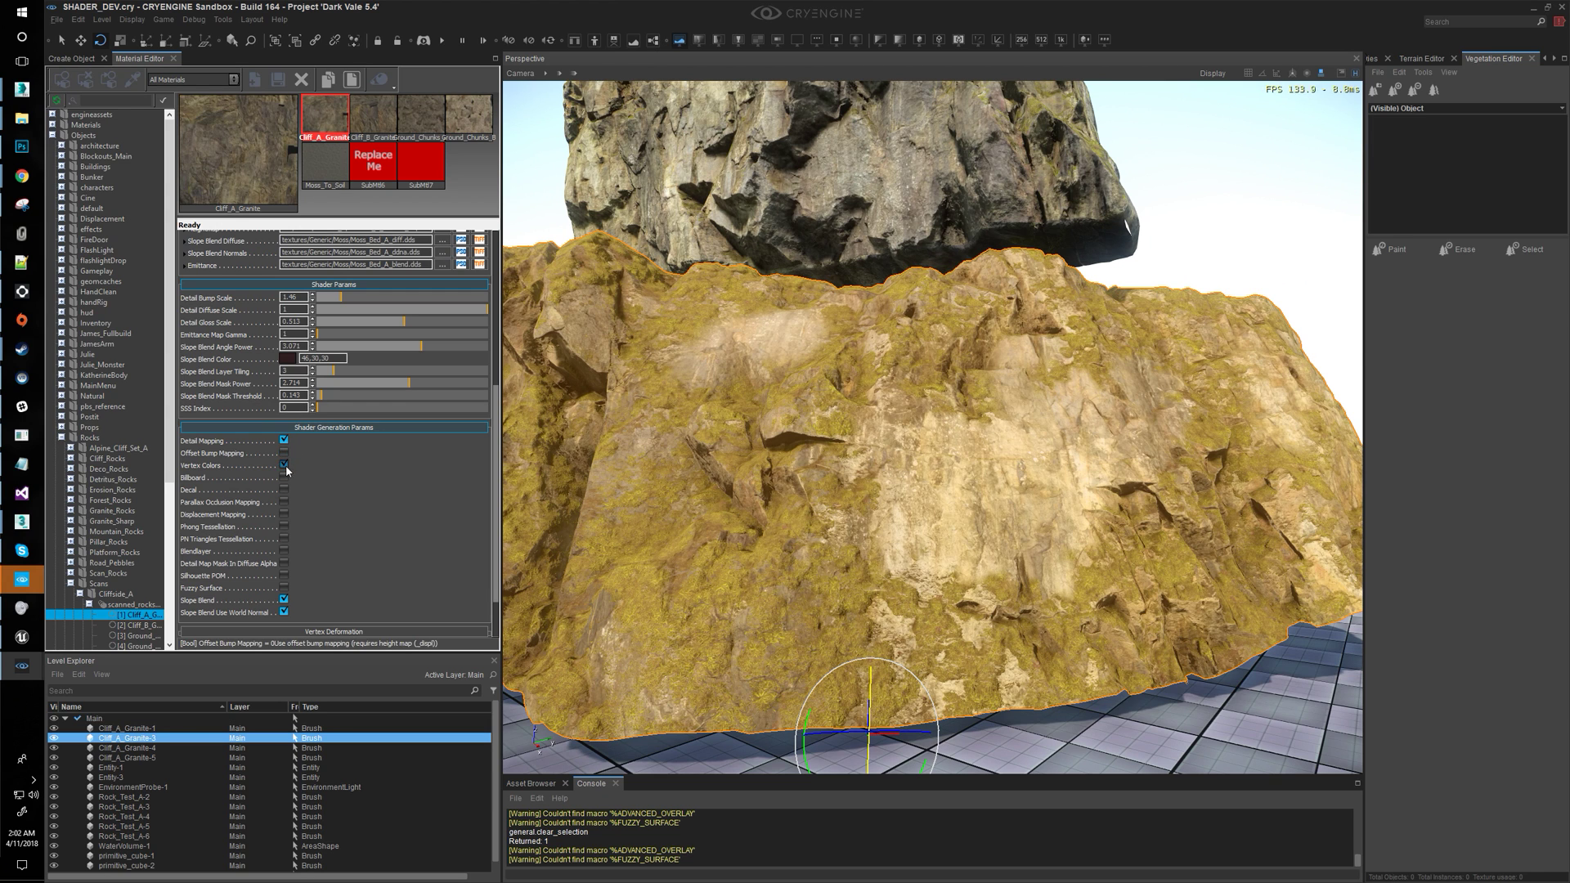
Turn Vertex Colors off and on again to compare the moss coverage on the tilted rock's front face
{"action": "left_click", "coordinate": [284, 464]}
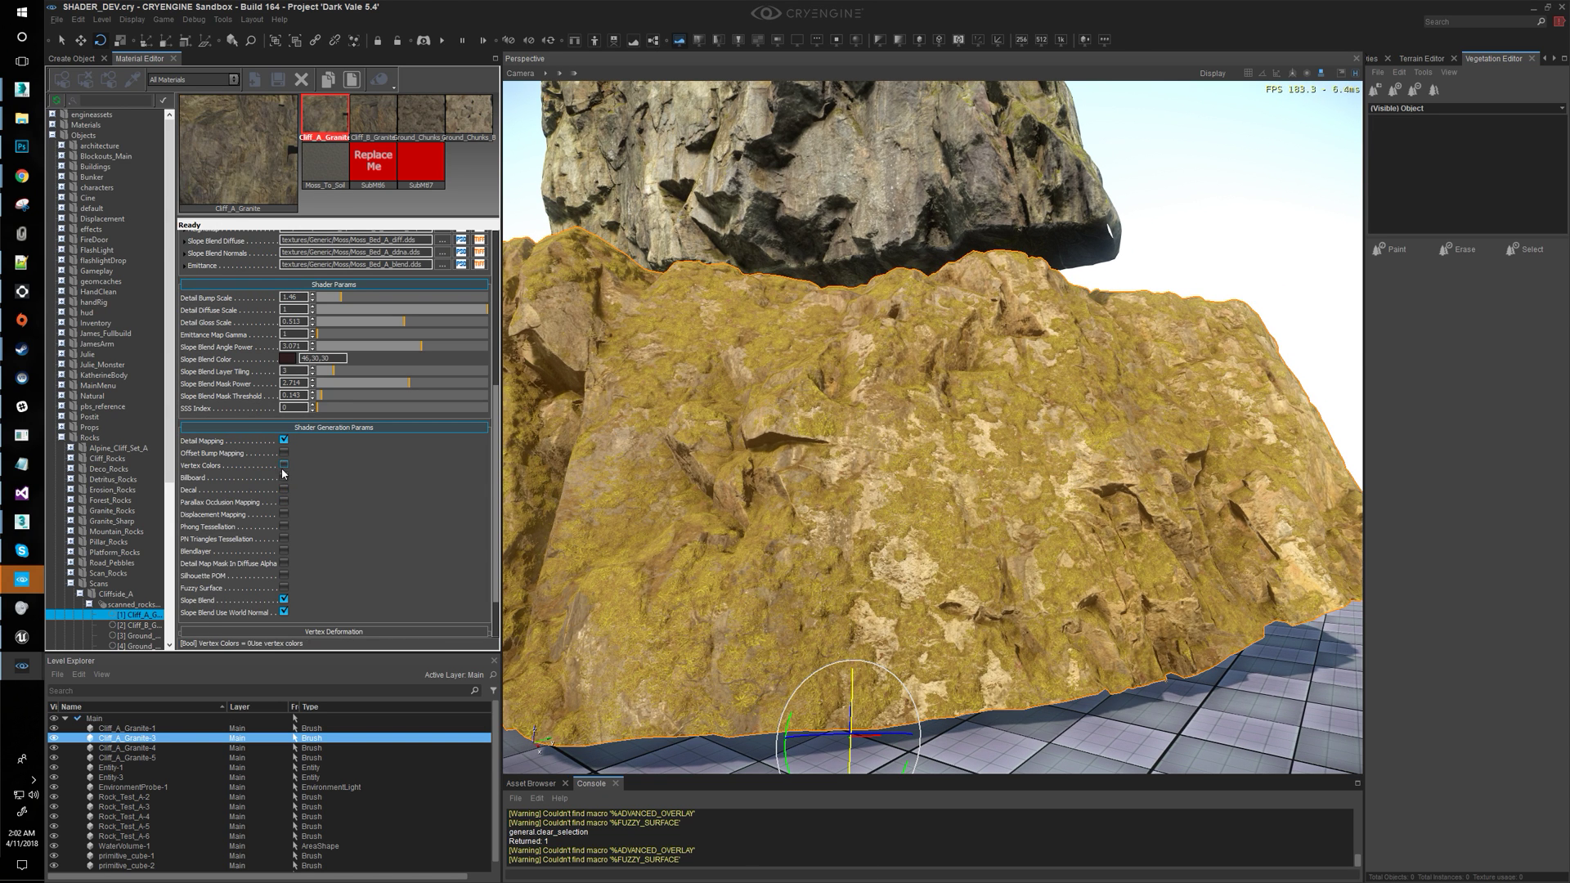
{"action": "scroll", "coordinate": [949, 420], "scroll_direction": "up", "scroll_amount": 3}
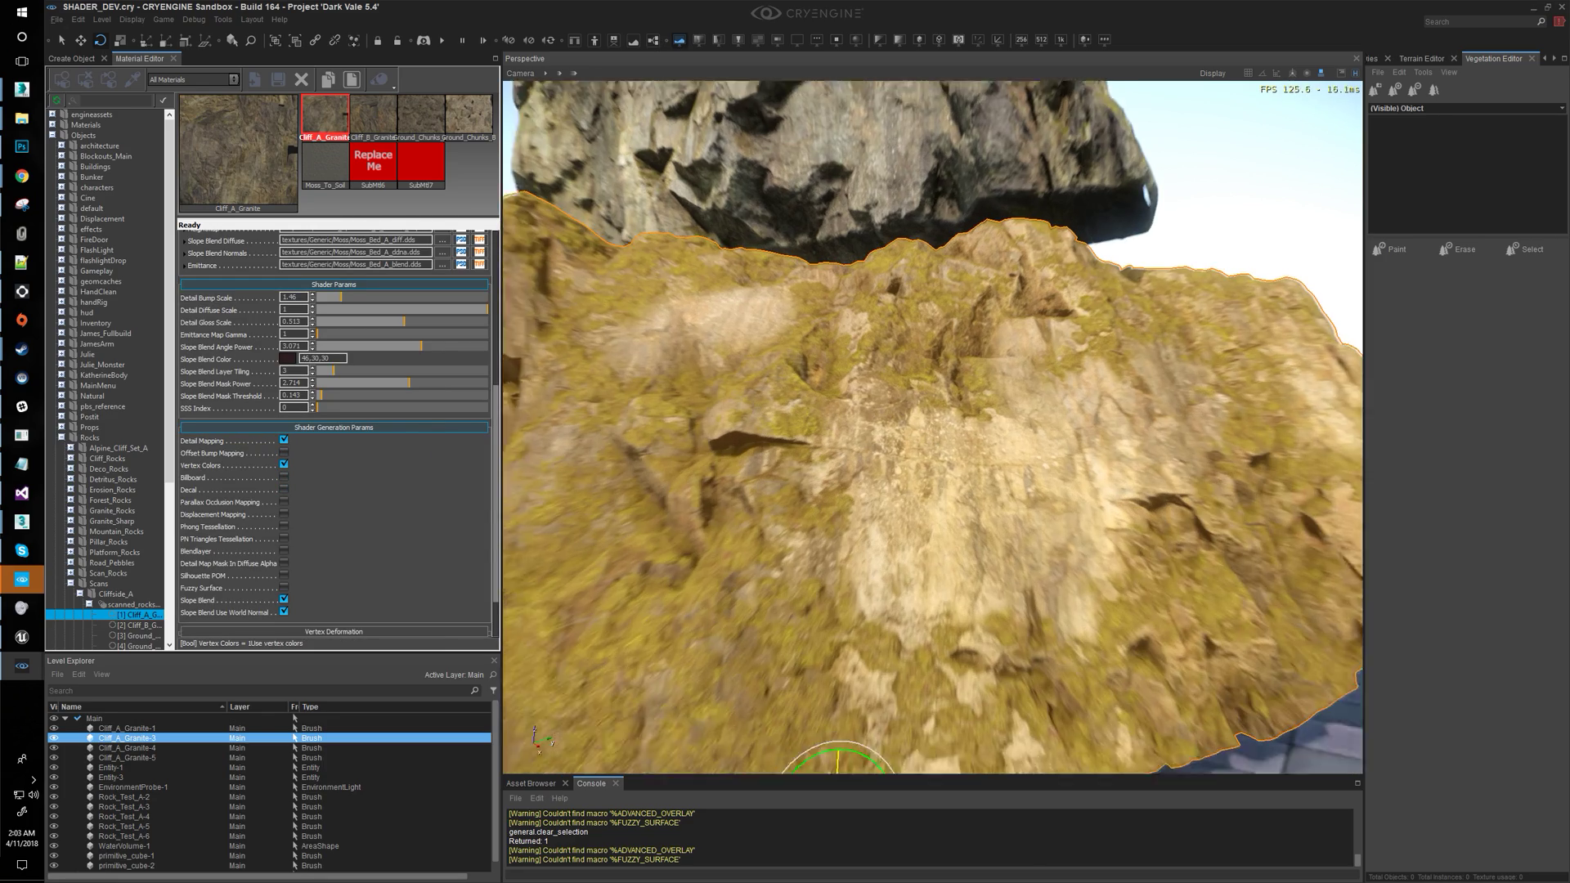
{"action": "scroll", "coordinate": [949, 420], "scroll_direction": "down", "scroll_amount": 3}
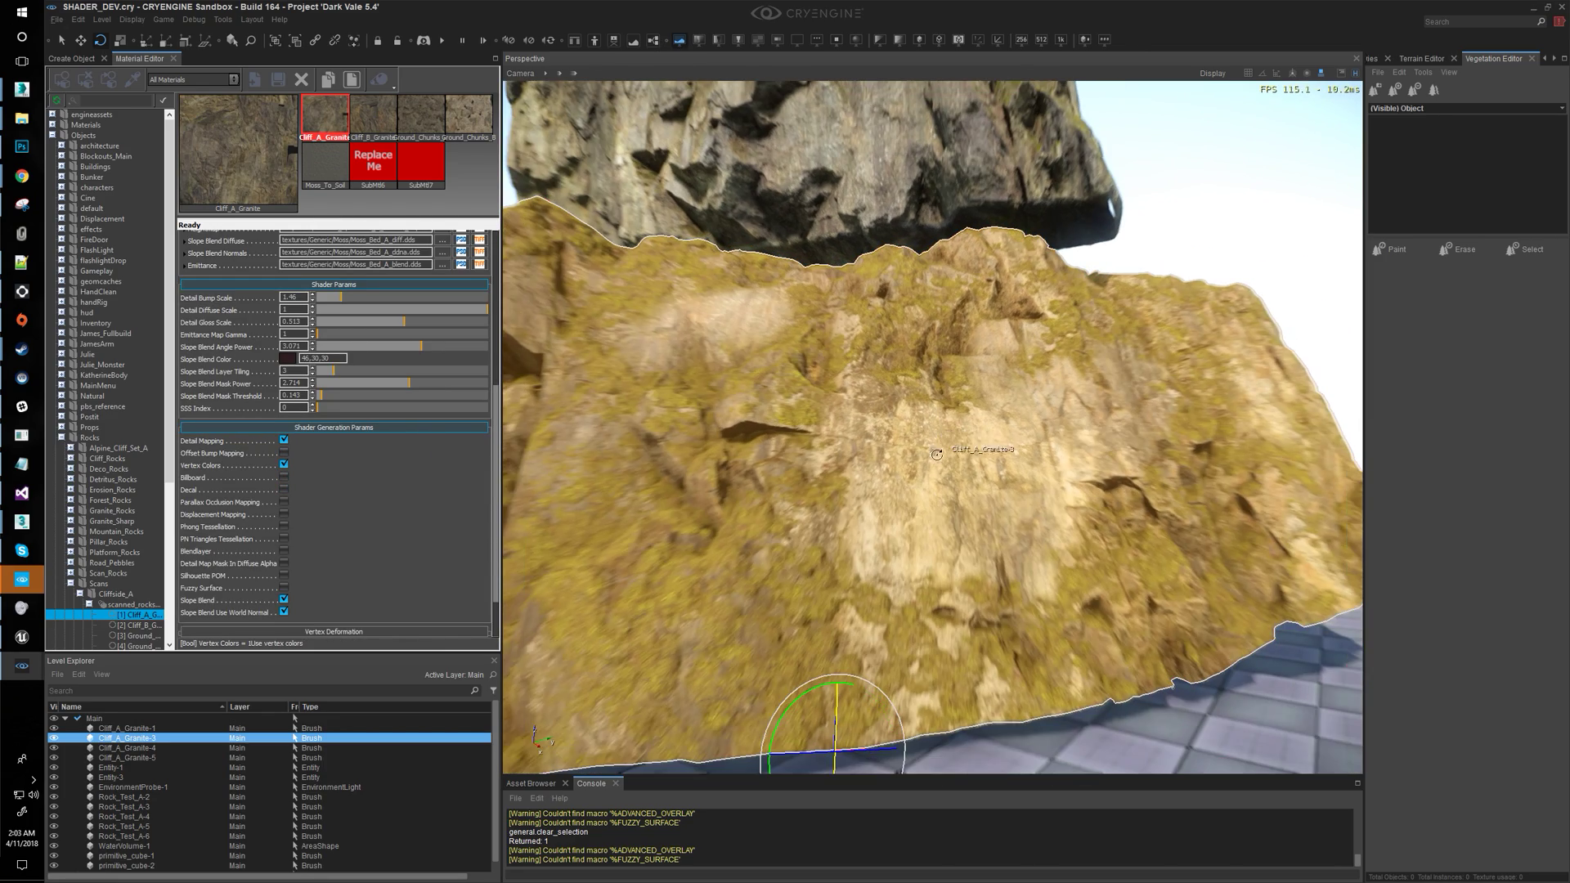
{"action": "scroll", "coordinate": [1035, 387], "scroll_direction": "up", "scroll_amount": 3}
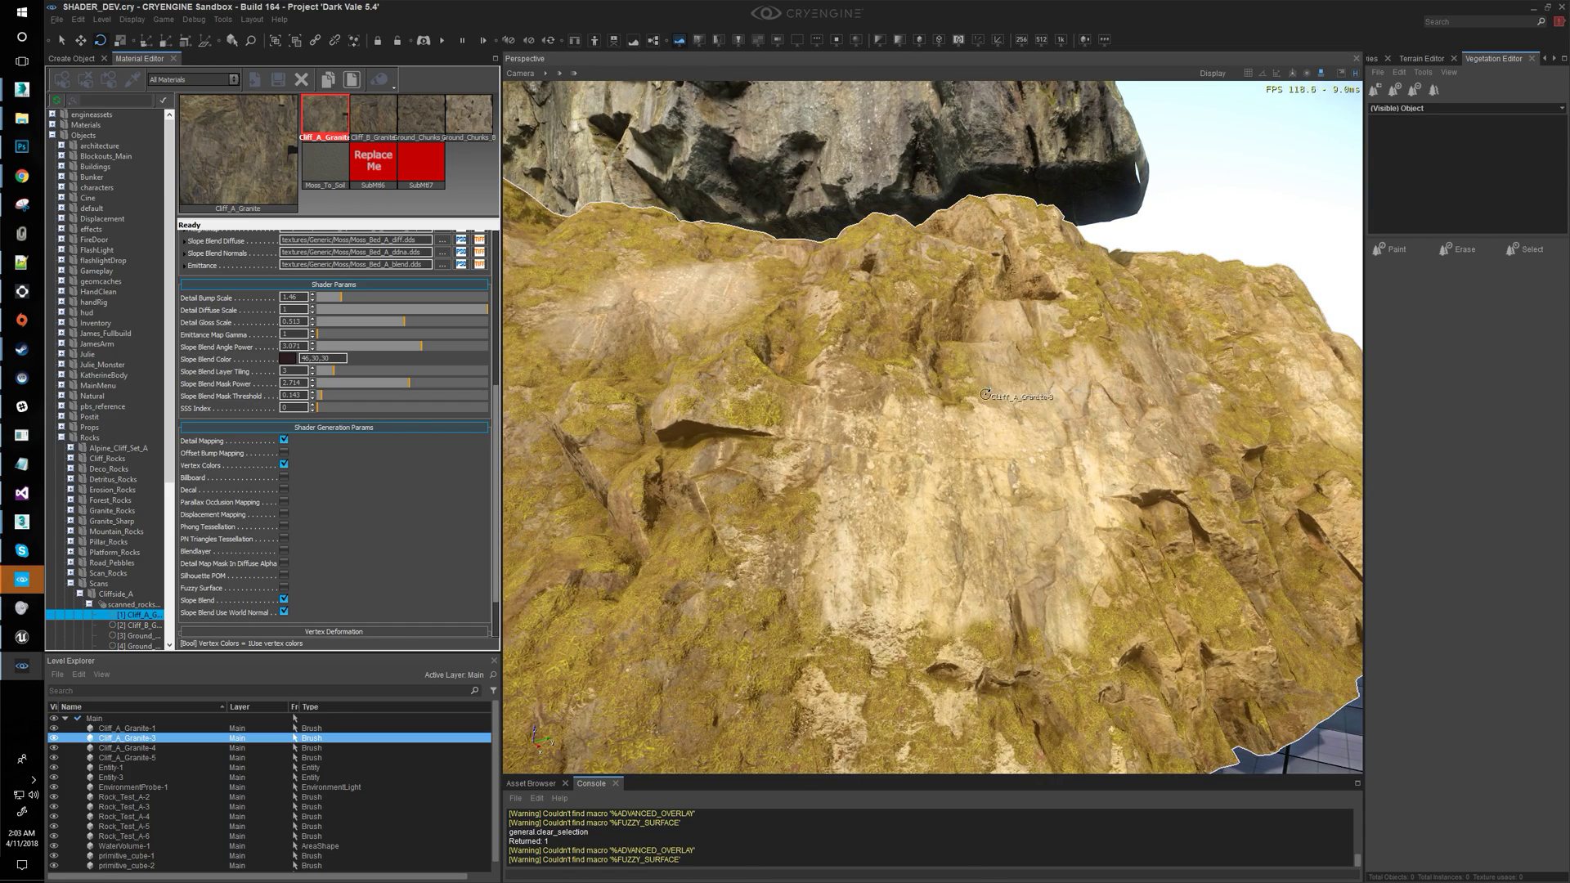
{"action": "scroll", "coordinate": [785, 393], "scroll_direction": "down", "scroll_amount": 3}
{"action": "scroll", "coordinate": [1002, 417], "scroll_direction": "up", "scroll_amount": 3}
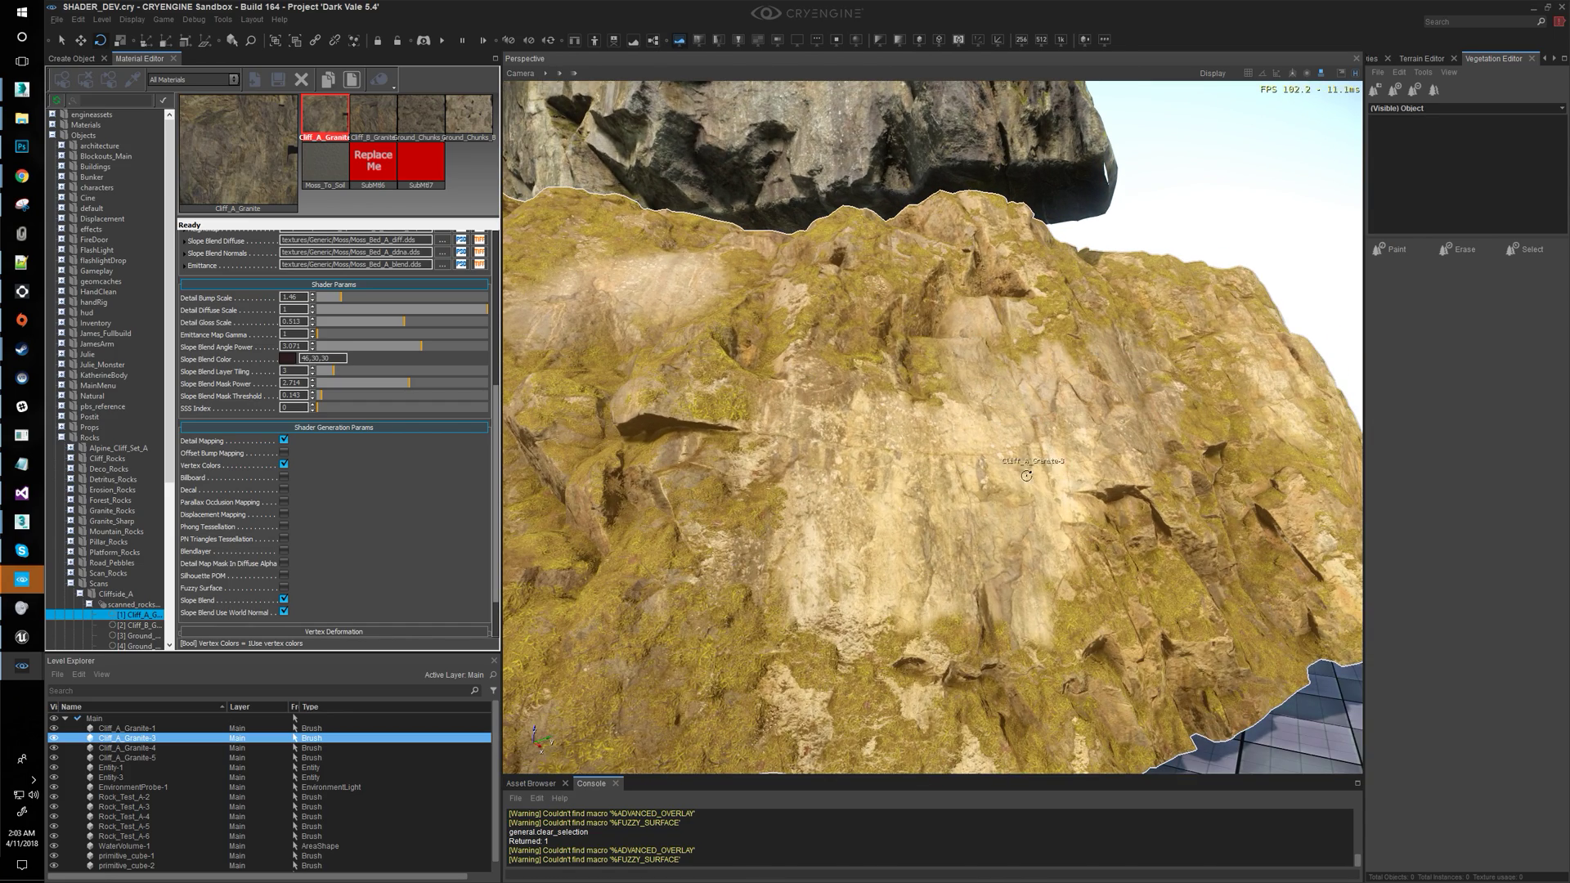
{"action": "scroll", "coordinate": [1063, 462], "scroll_direction": "down", "scroll_amount": 2}
{"action": "scroll", "coordinate": [1063, 462], "scroll_direction": "up", "scroll_amount": 3}
{"action": "scroll", "coordinate": [1063, 462], "scroll_direction": "down", "scroll_amount": 3}
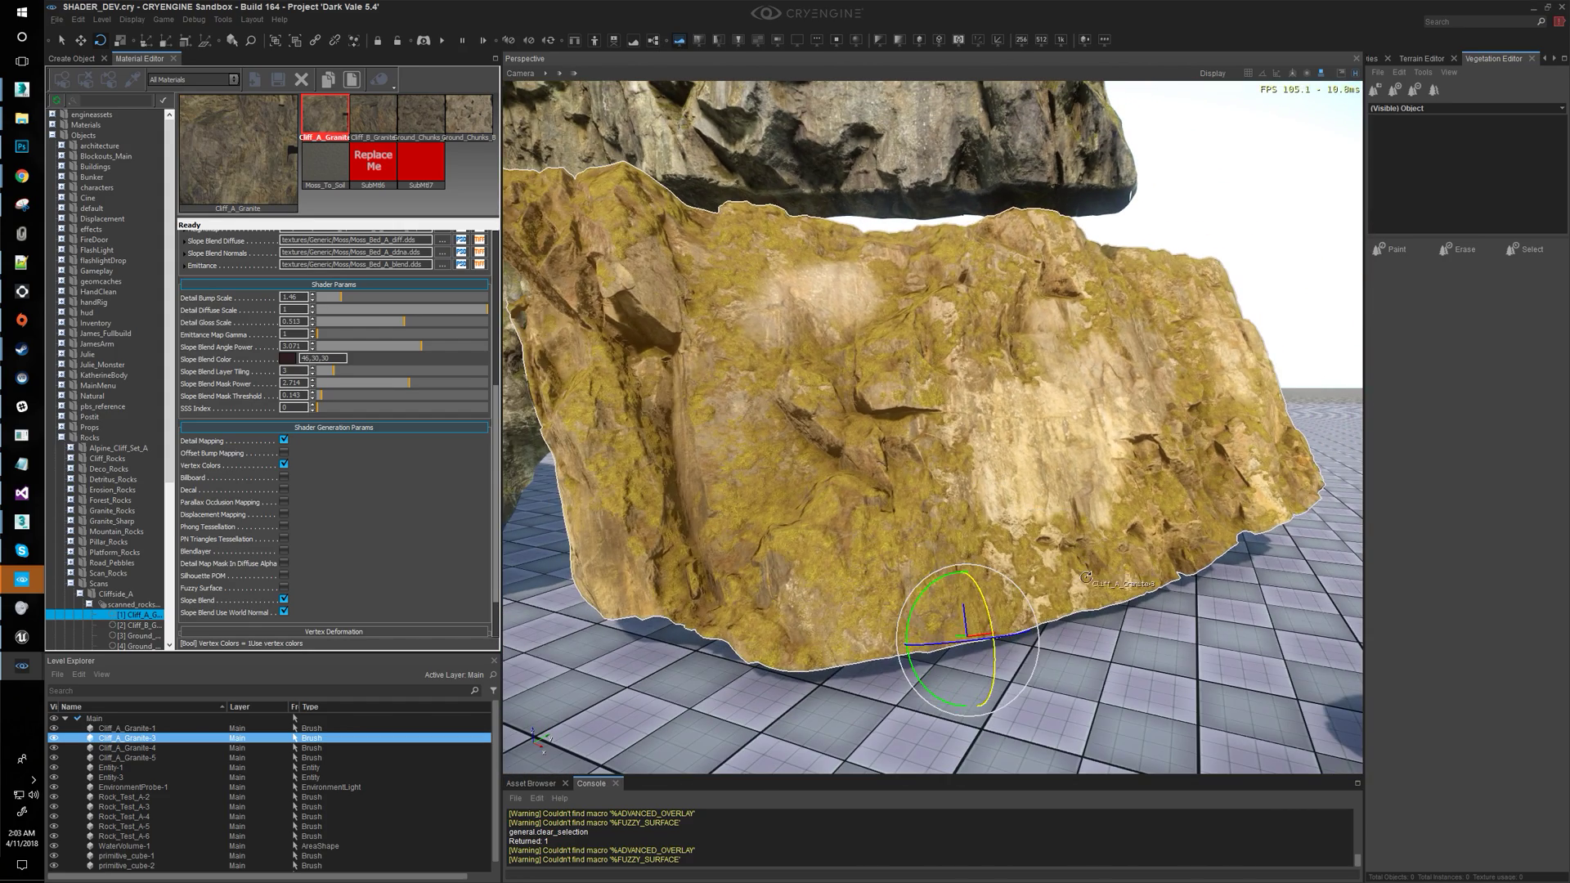
Rotate the Cliff_A_Granite-3 rock back upright and deselect it
{"action": "mouse_move", "coordinate": [986, 598]}
{"action": "left_mouse_down"}
{"action": "mouse_move", "coordinate": [1008, 642]}
{"action": "mouse_move", "coordinate": [990, 613]}
{"action": "left_mouse_up"}
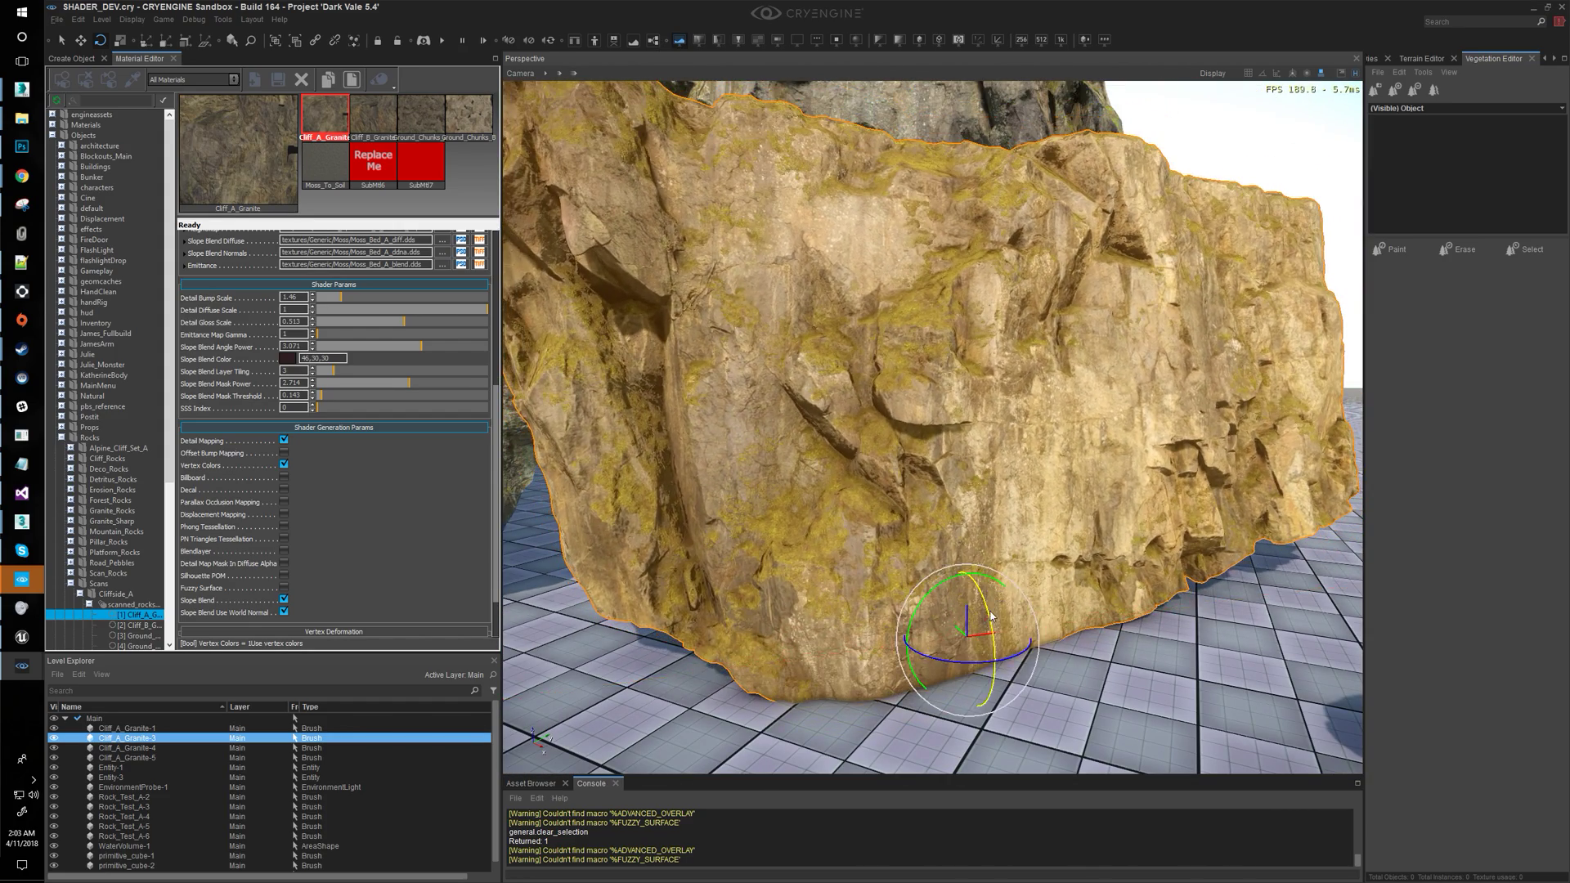
{"action": "right_click_drag", "start_coordinate": [1025, 586], "coordinate": [1079, 581]}
{"action": "scroll", "coordinate": [1115, 215], "scroll_direction": "down", "scroll_amount": 2}
{"action": "left_click", "coordinate": [1214, 168]}
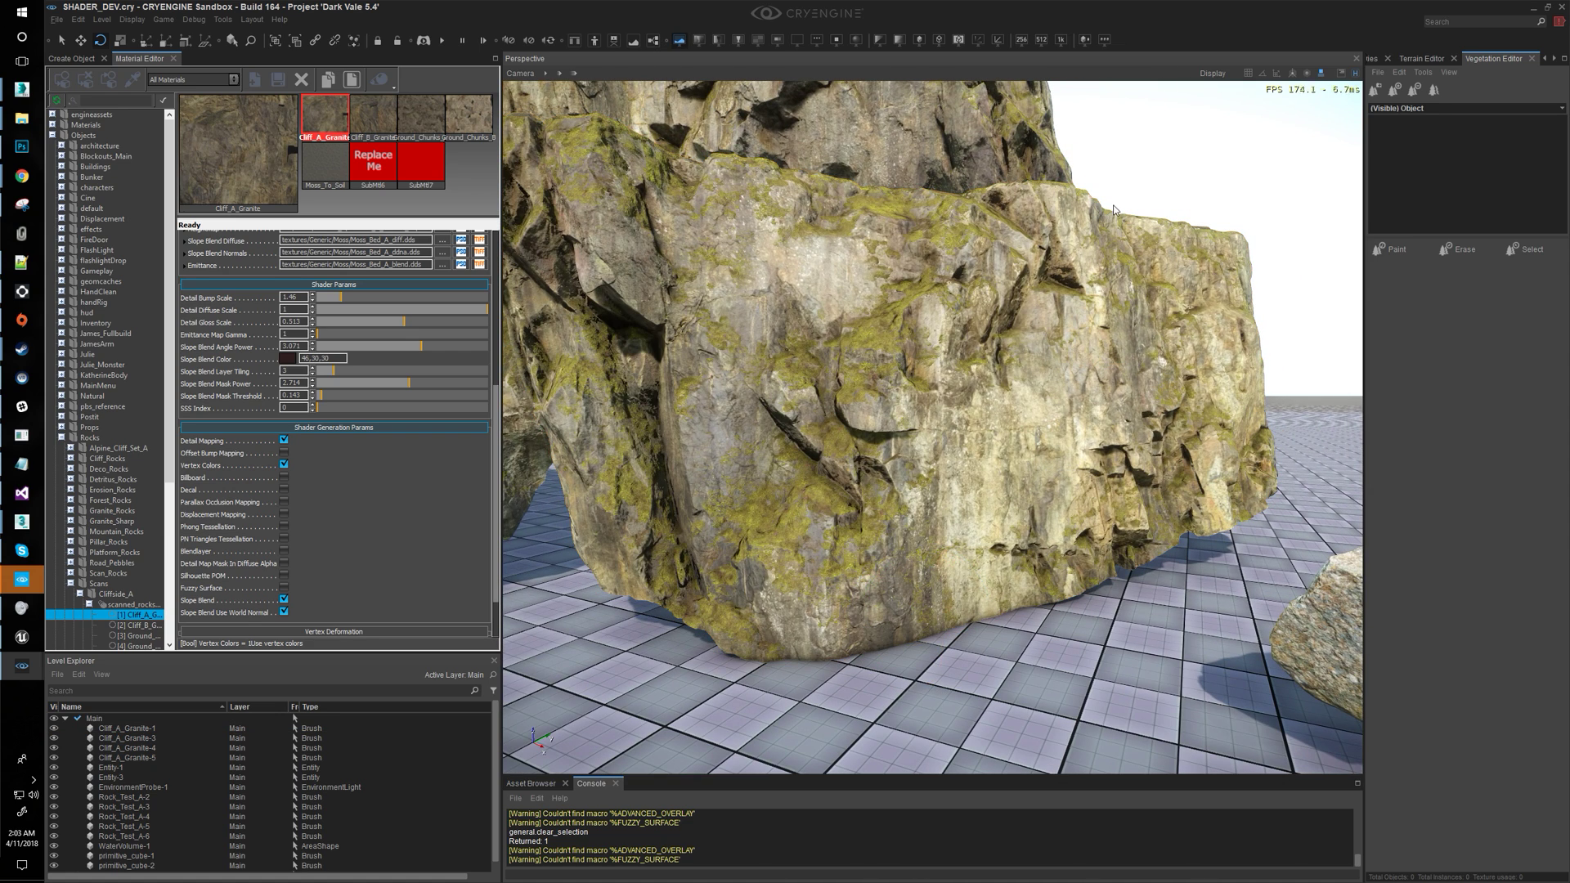